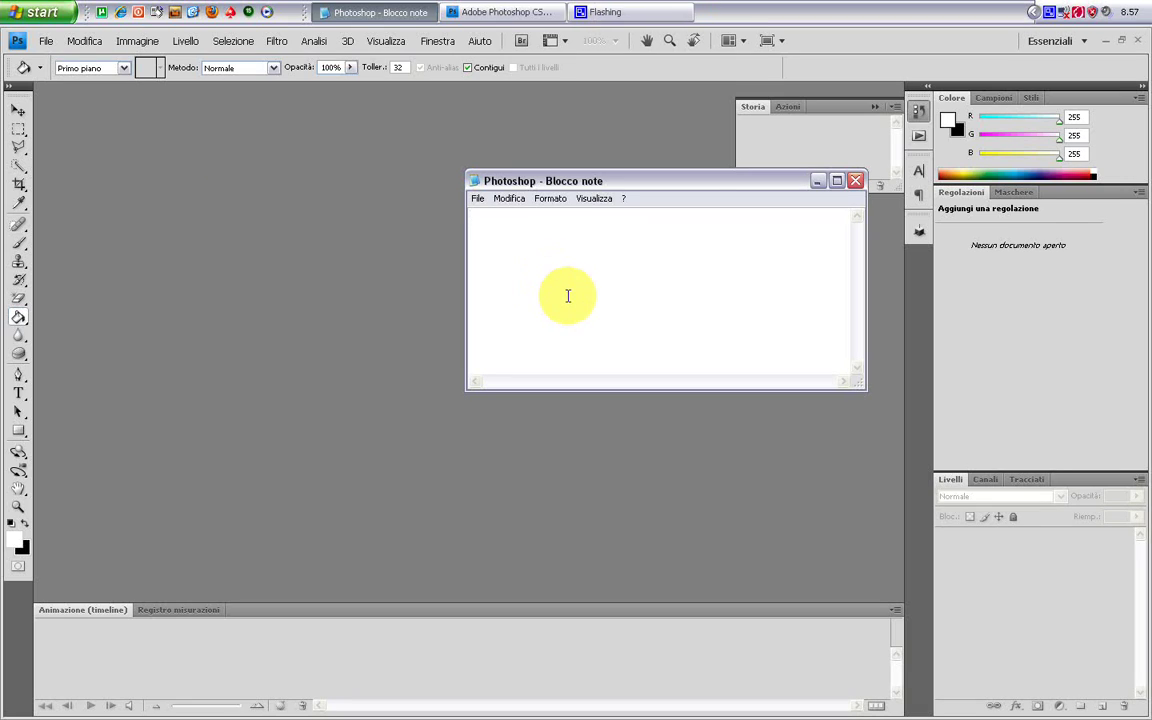
Step: Type the greeting 'Ciao a tutti ragazzi' on the first line
{"action": "type", "text": "CIa"}
{"action": "key", "text": "BackSpace"}
{"action": "key", "text": "BackSpace"}
{"action": "type", "text": "iao a tut"}
{"action": "type", "text": "ti ragazzi,"}
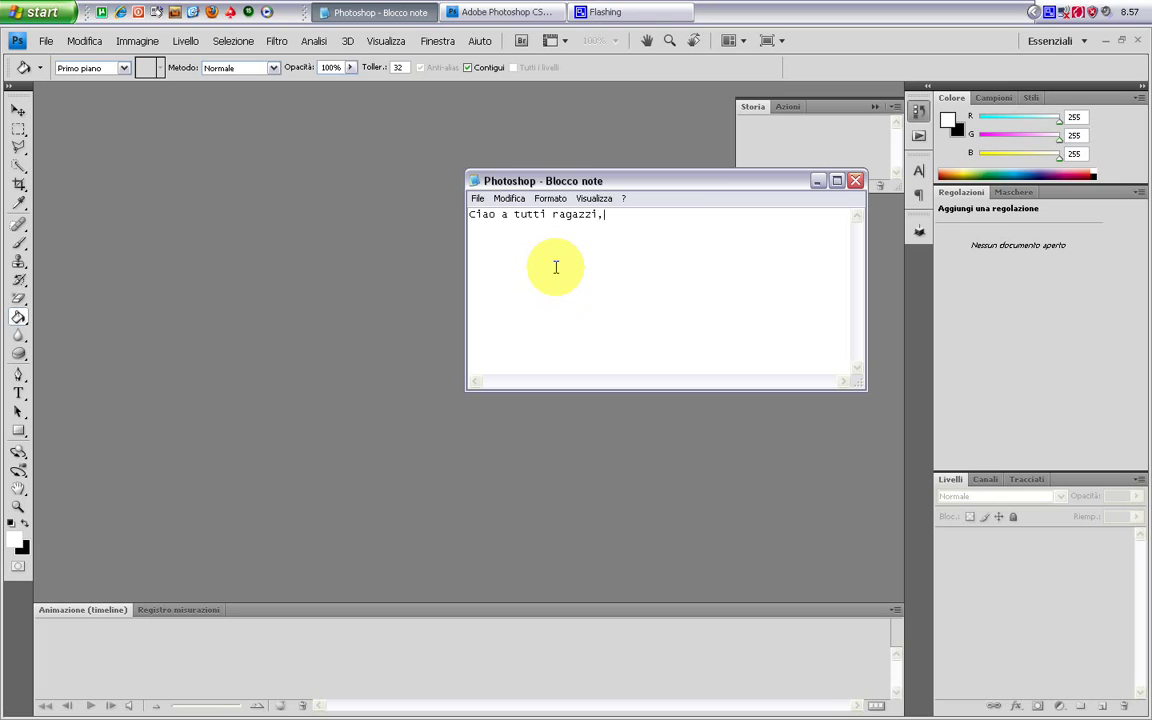
{"action": "key", "text": "Return"}
Step: Write that this first PHOTOSHOP week tutorial teaches changing eye colour in any photo
{"action": "type", "text": "ecco il prim"}
{"action": "type", "text": "o tutorial "}
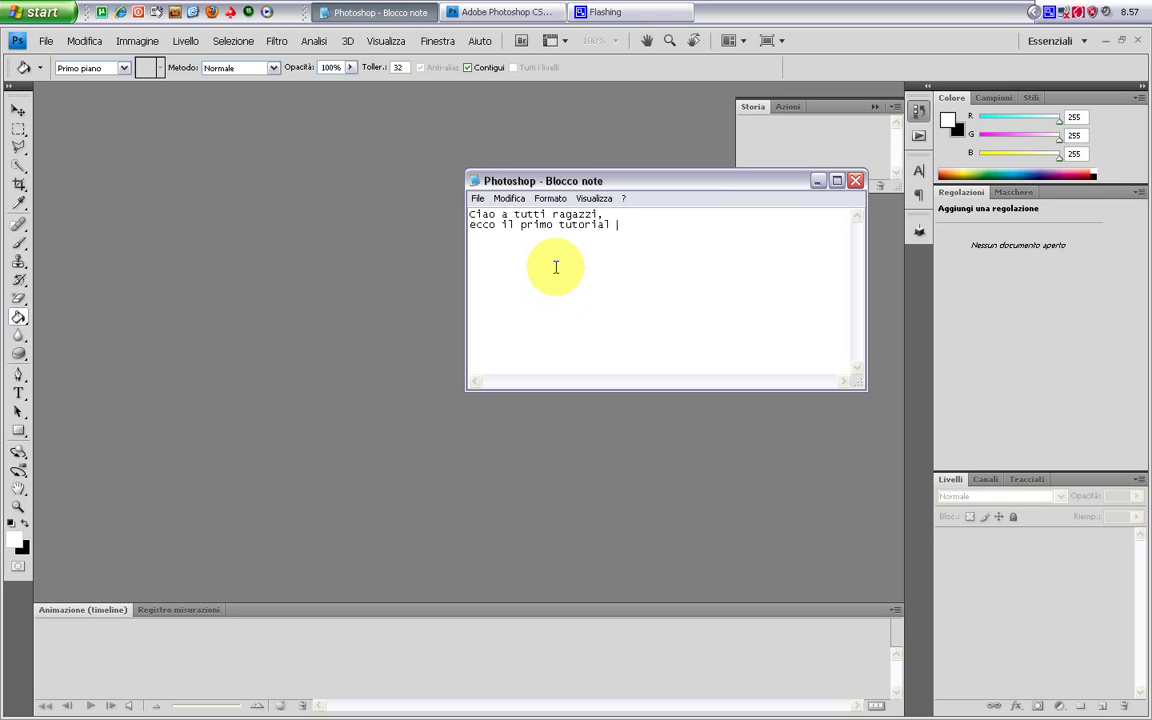
{"action": "type", "text": "del photsh"}
{"action": "type", "text": "op w"}
{"action": "key", "text": "BackSpace"}
{"action": "key", "text": "BackSpace"}
{"action": "key", "text": "BackSpace"}
{"action": "key", "text": "BackSpace"}
{"action": "key", "text": "BackSpace"}
{"action": "key", "text": "BackSpace"}
{"action": "key", "text": "BackSpace"}
{"action": "key", "text": "BackSpace"}
{"action": "type", "text": "PHOT"}
{"action": "type", "text": "OSHOP"}
{"action": "type", "text": " week"}
{"action": "type", "text": "!!  "}
{"action": "type", "text": "Og"}
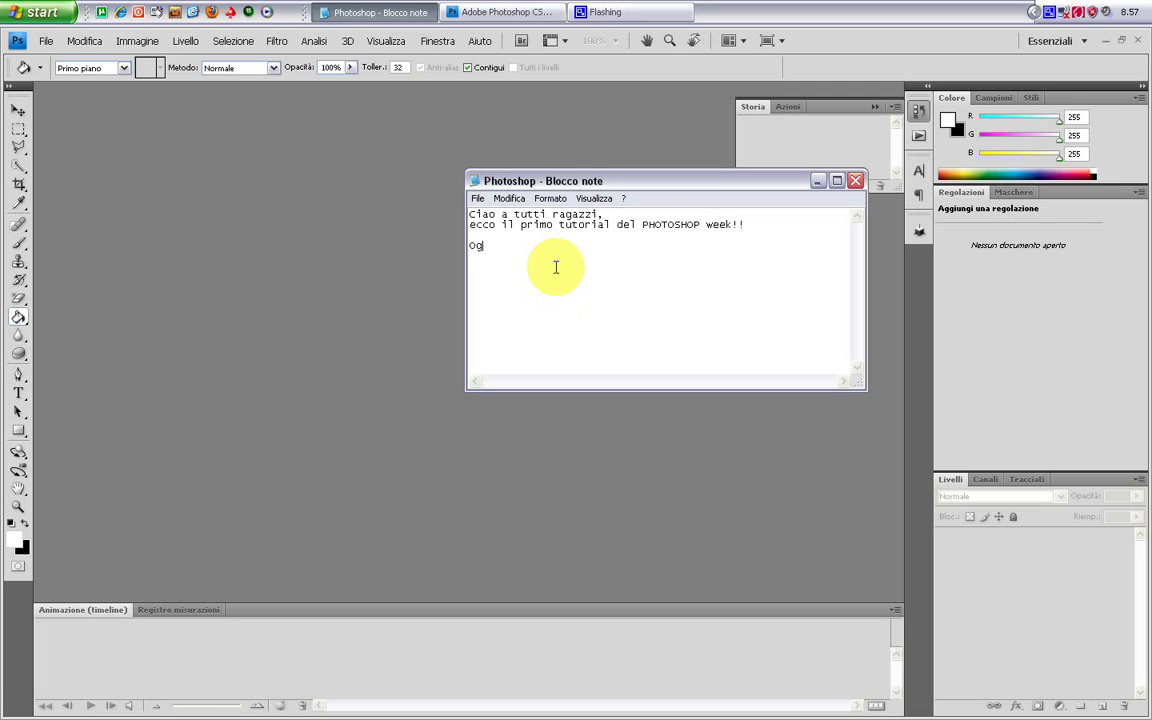
{"action": "type", "text": "gi imparerem"}
{"action": "type", "text": "o come cambi"}
{"action": "type", "text": "are il colore"}
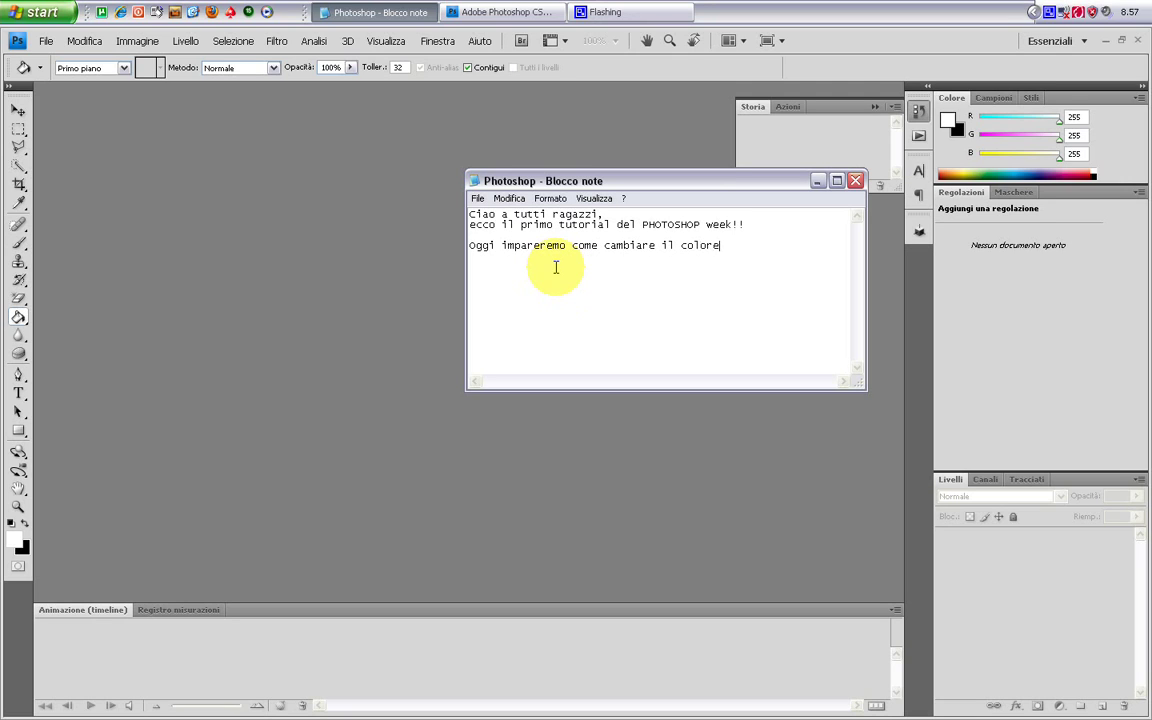
{"action": "type", "text": " degli oc"}
{"action": "type", "text": "hhi"}
{"action": "key", "text": "BackSpace"}
{"action": "key", "text": "BackSpace"}
{"action": "key", "text": "BackSpace"}
{"action": "key", "text": "BackSpace"}
{"action": "type", "text": "chi"}
{"action": "key", "text": "Return"}
{"action": "type", "text": "ad una"}
{"action": "type", "text": " qualsiasi "}
{"action": "type", "text": "goto,"}
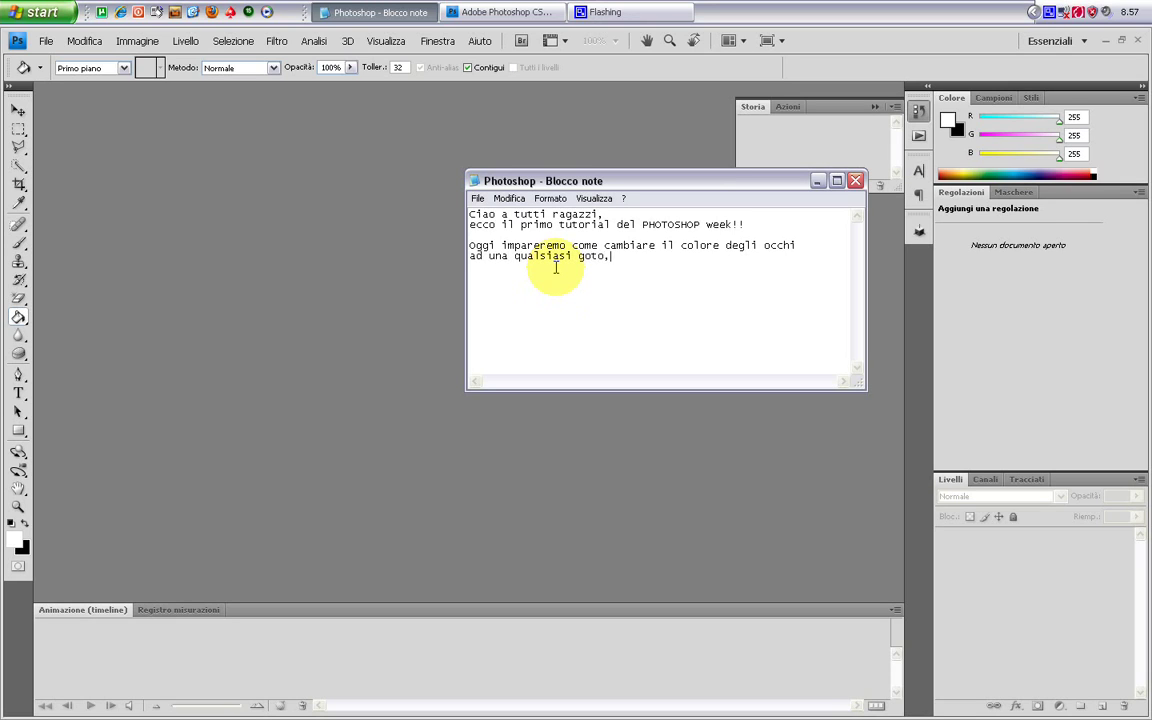
{"action": "key", "text": "BackSpace"}
{"action": "key", "text": "BackSpace"}
{"action": "key", "text": "BackSpace"}
{"action": "key", "text": "BackSpace"}
{"action": "key", "text": "BackSpace"}
Step: Add that a close-up of a well-known actress was chosen, and ask viewers to follow every step
{"action": "type", "text": "oto,"}
{"action": "type", "text": "ogg"}
{"action": "type", "text": "bbiamo "}
{"action": "type", "text": "scelto,"}
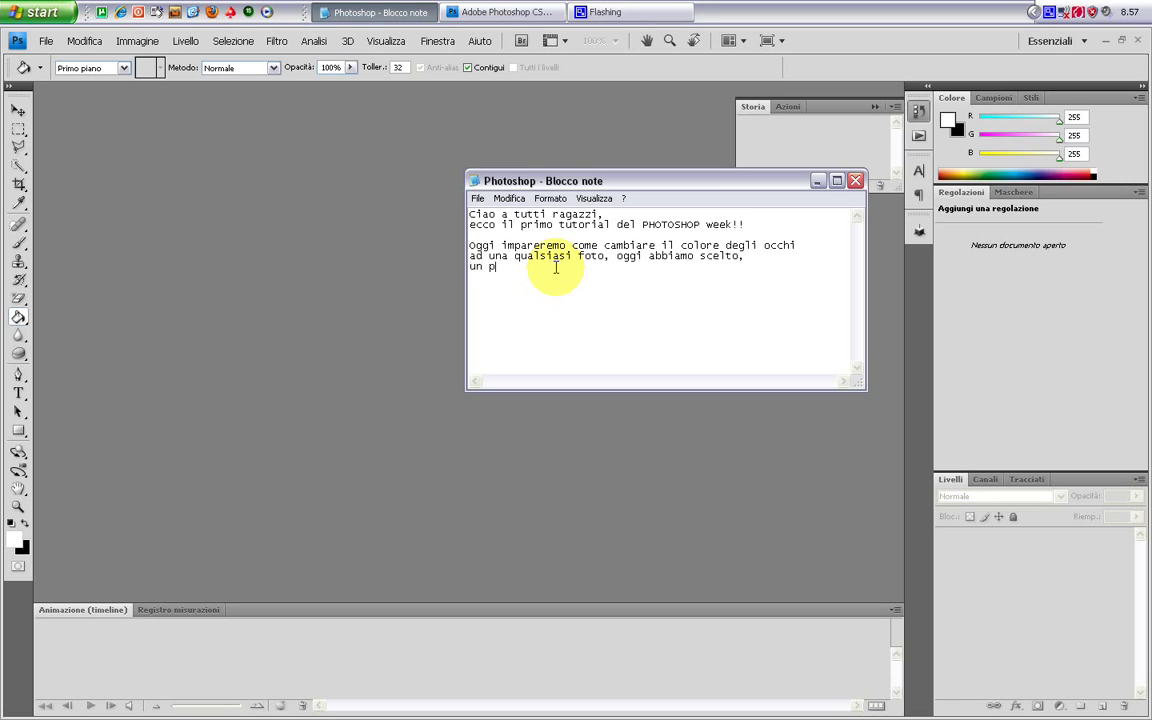
{"action": "type", "text": "rimo piano"}
{"action": "type", "text": " della fantasi"}
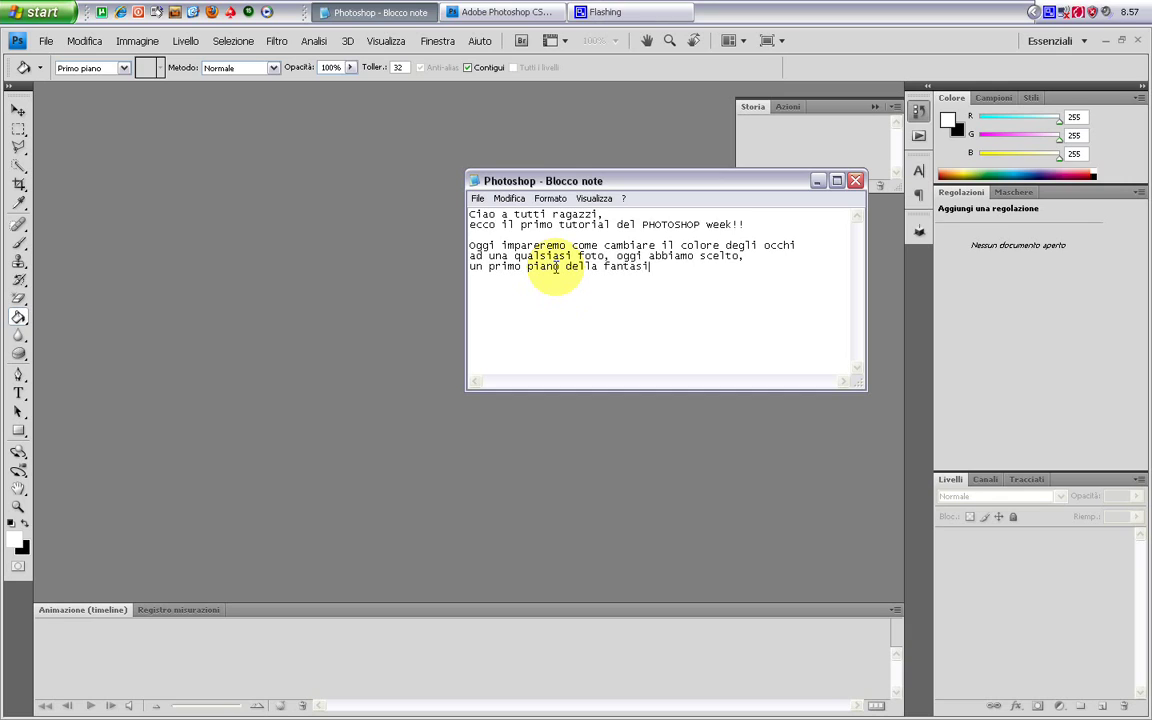
{"action": "type", "text": "ica"}
{"action": "right_click", "coordinate": [706, 295]}
{"action": "left_click", "coordinate": [692, 268]}
{"action": "type", "text": "Linds"}
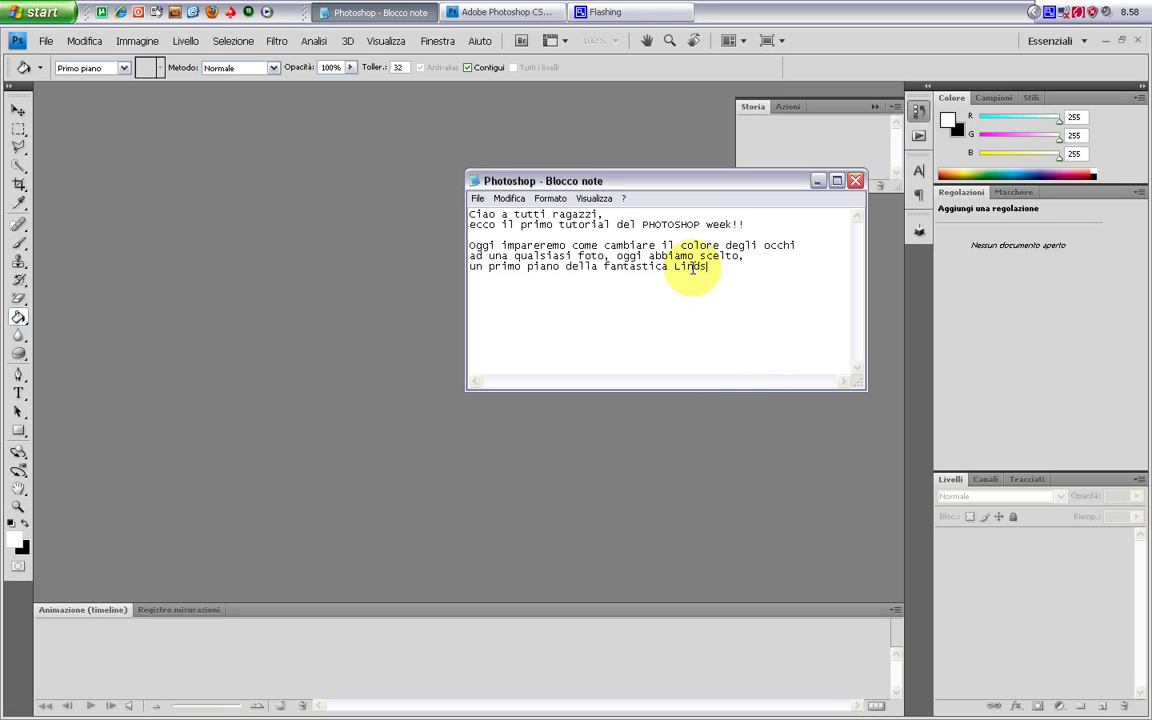
{"action": "key", "text": "BackSpace"}
{"action": "type", "text": "da"}
{"action": "key", "text": "BackSpace"}
{"action": "key", "text": "BackSpace"}
{"action": "key", "text": "BackSpace"}
{"action": "type", "text": "i"}
{"action": "type", "text": "n"}
{"action": "type", "text": "dsay L"}
{"action": "type", "text": "oha"}
{"action": "type", "text": "n, iniziamo segu"}
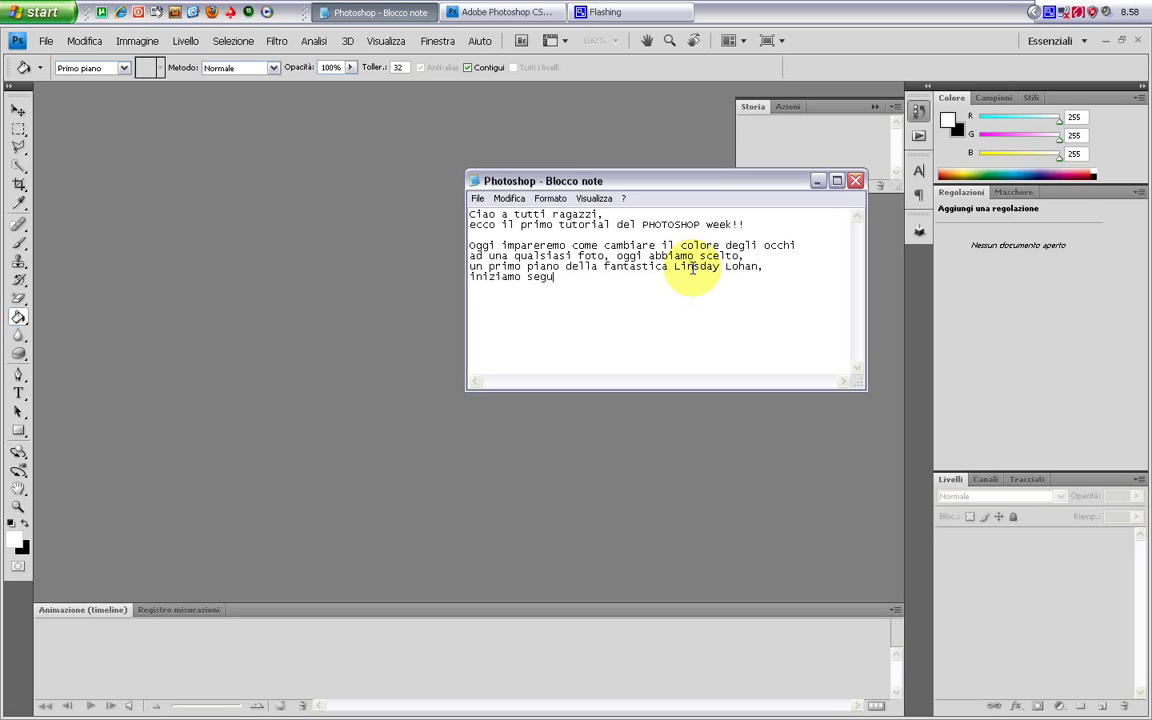
{"action": "type", "text": "i"}
{"action": "type", "text": "te "}
{"action": "type", "text": "tutto"}
{"action": "type", "text": " quello che farò."}
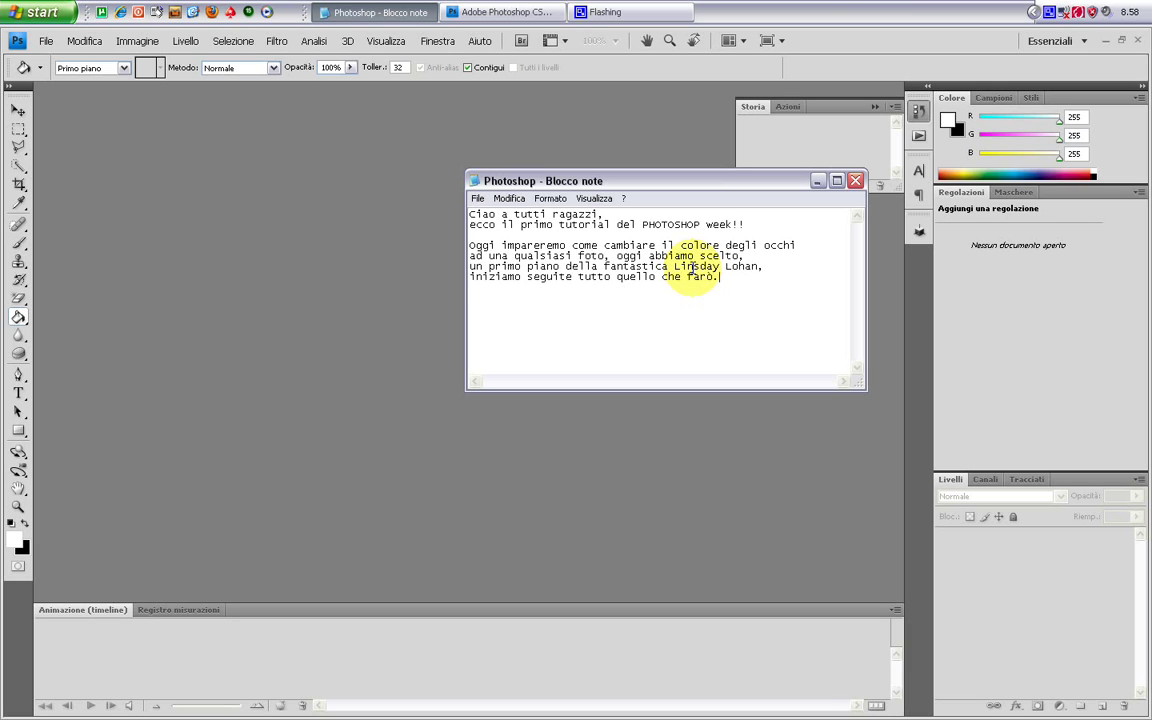
Step: Open the actress's close-up portrait from the Photoshop Week folder, then bring the notes back in front
{"action": "left_click", "coordinate": [44, 42]}
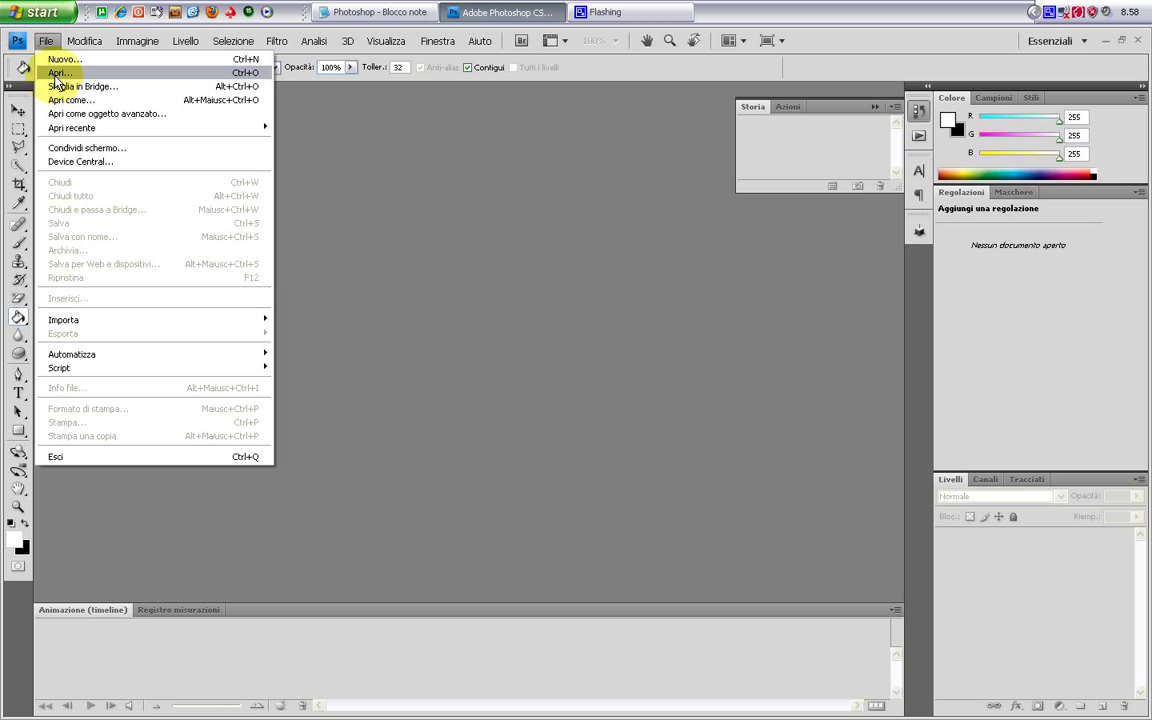
{"action": "left_click", "coordinate": [58, 74]}
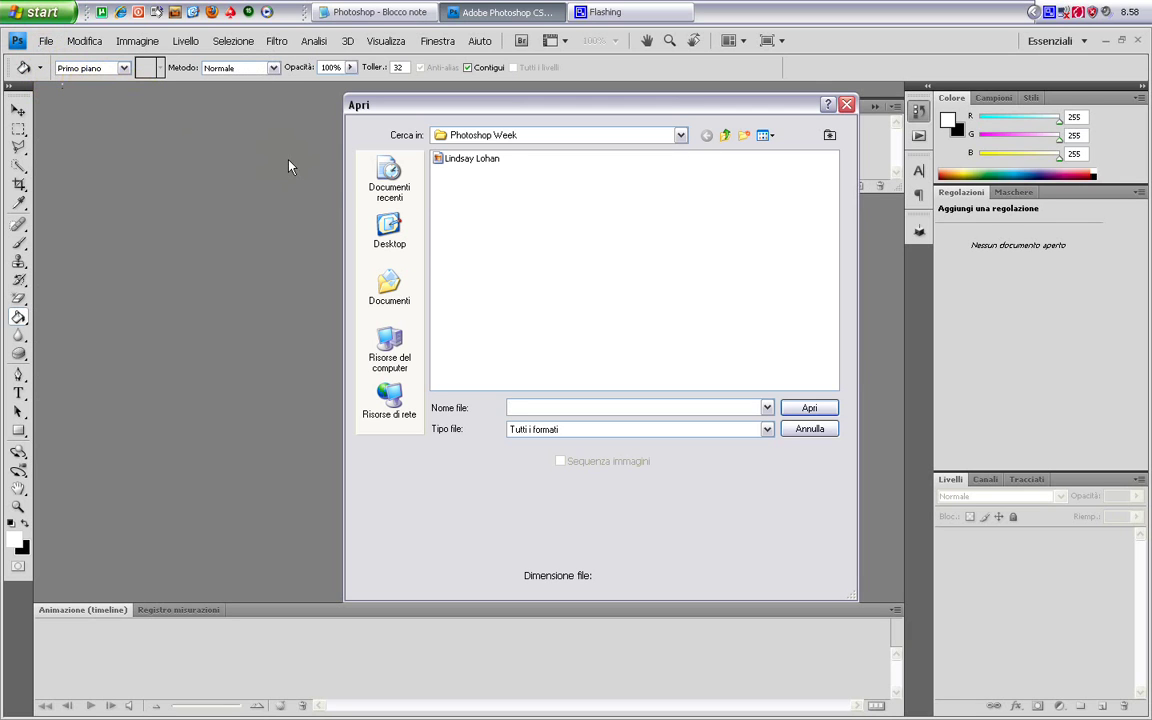
{"action": "double_click", "coordinate": [484, 160]}
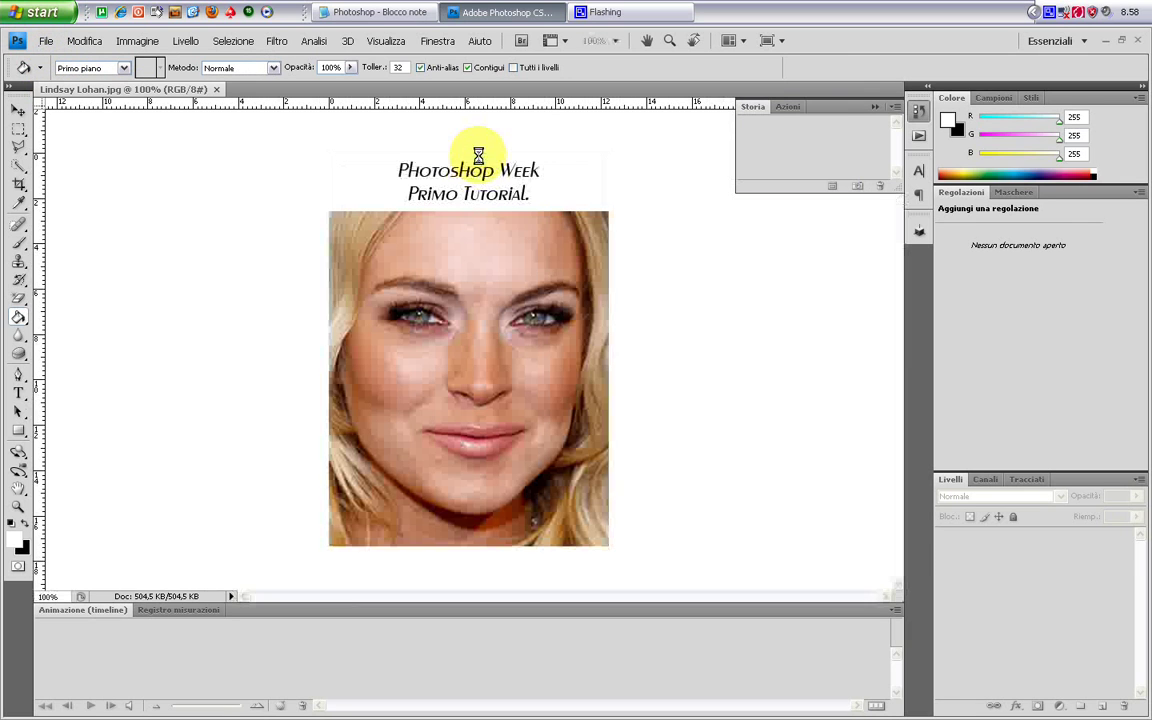
{"action": "left_click", "coordinate": [393, 8]}
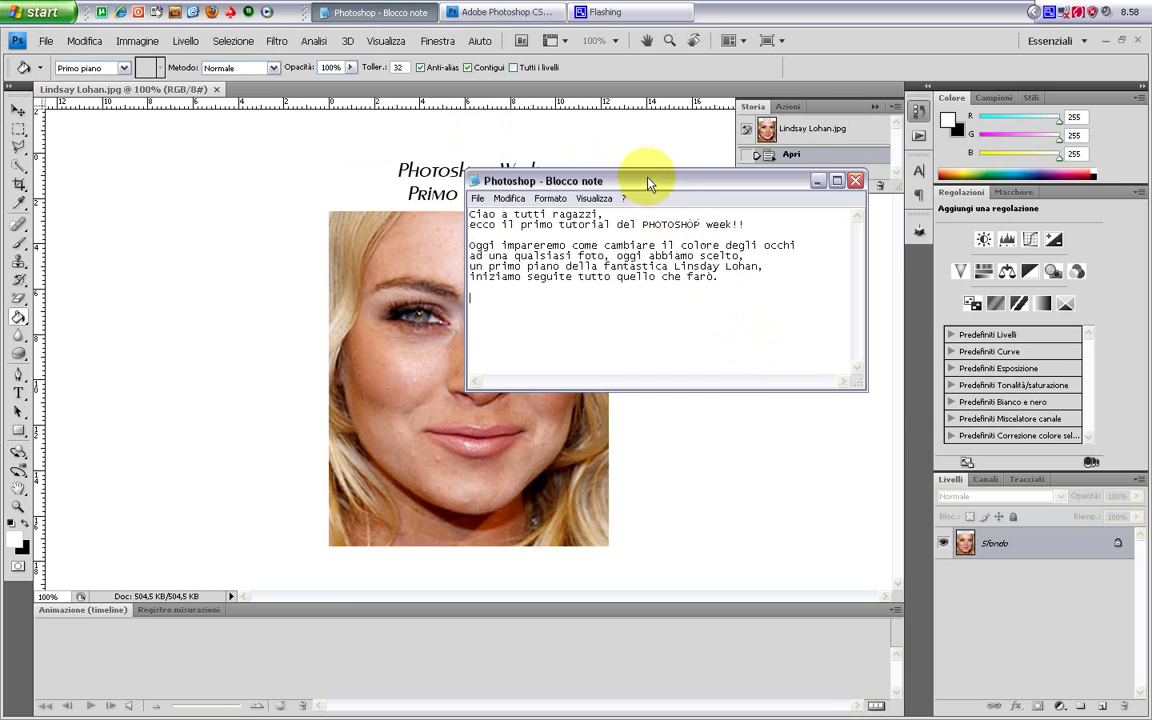
Step: Add the line 'Ps. Tutto quello che farò troverete il link per salvarlo ;)' to the notes
{"action": "left_click_drag", "start_coordinate": [650, 239], "coordinate": [807, 237]}
{"action": "type", "text": "Ps."}
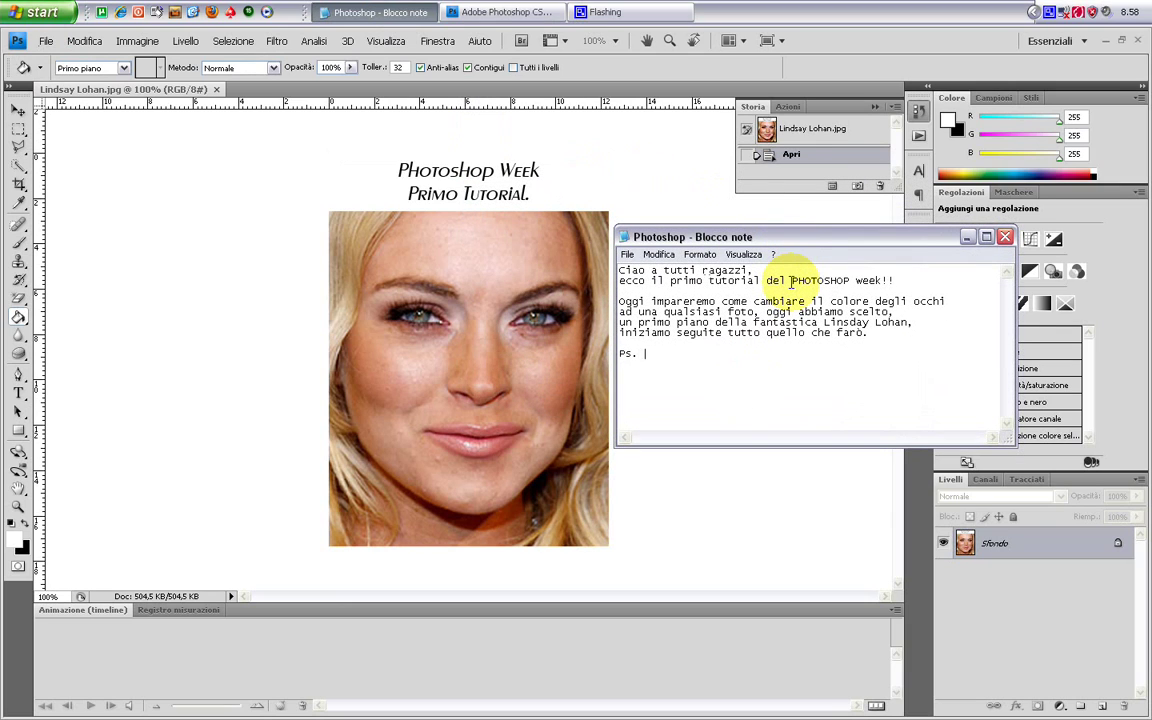
{"action": "type", "text": "Tutto quello"}
{"action": "type", "text": " che far"}
{"action": "type", "text": "à"}
{"action": "type", "text": "rove"}
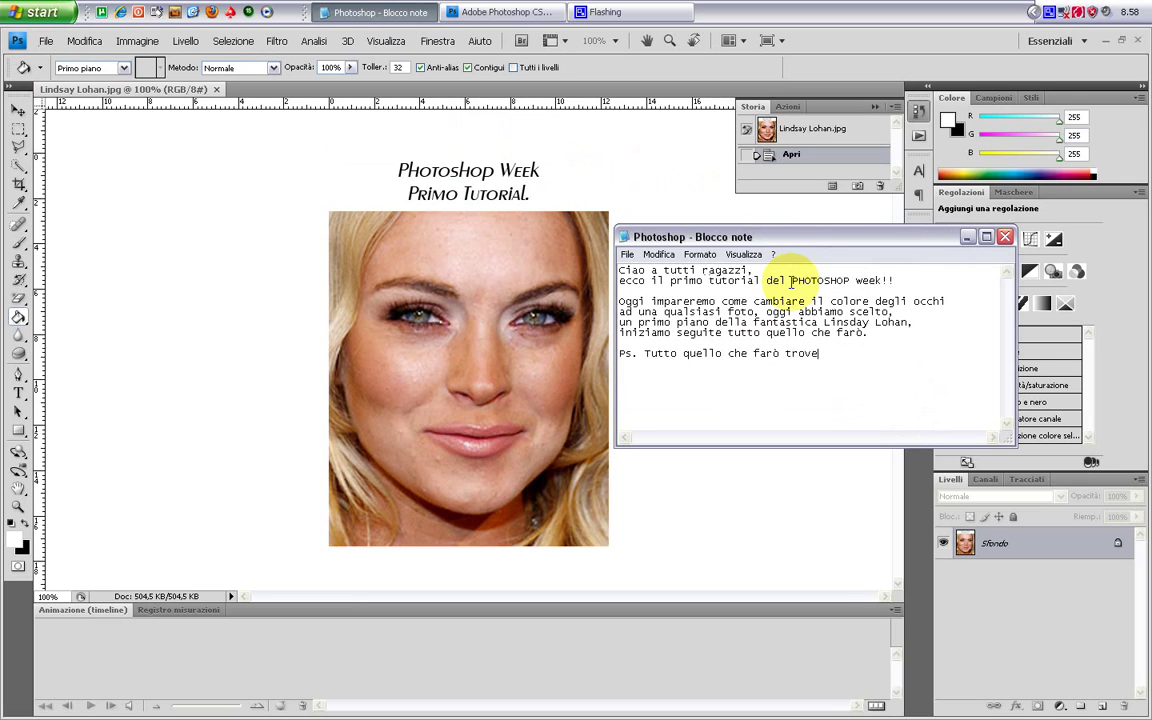
{"action": "type", "text": "rete il l"}
{"action": "type", "text": "ink per salv"}
{"action": "type", "text": "arlo ;)"}
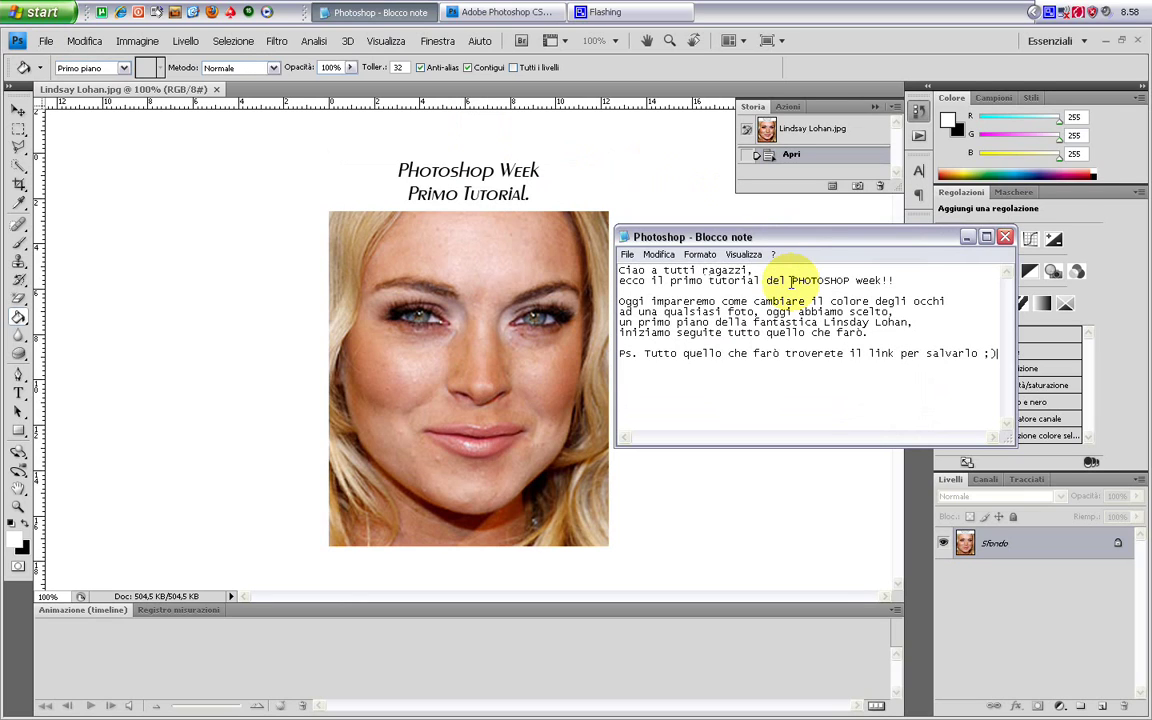
{"action": "left_click", "coordinate": [116, 122]}
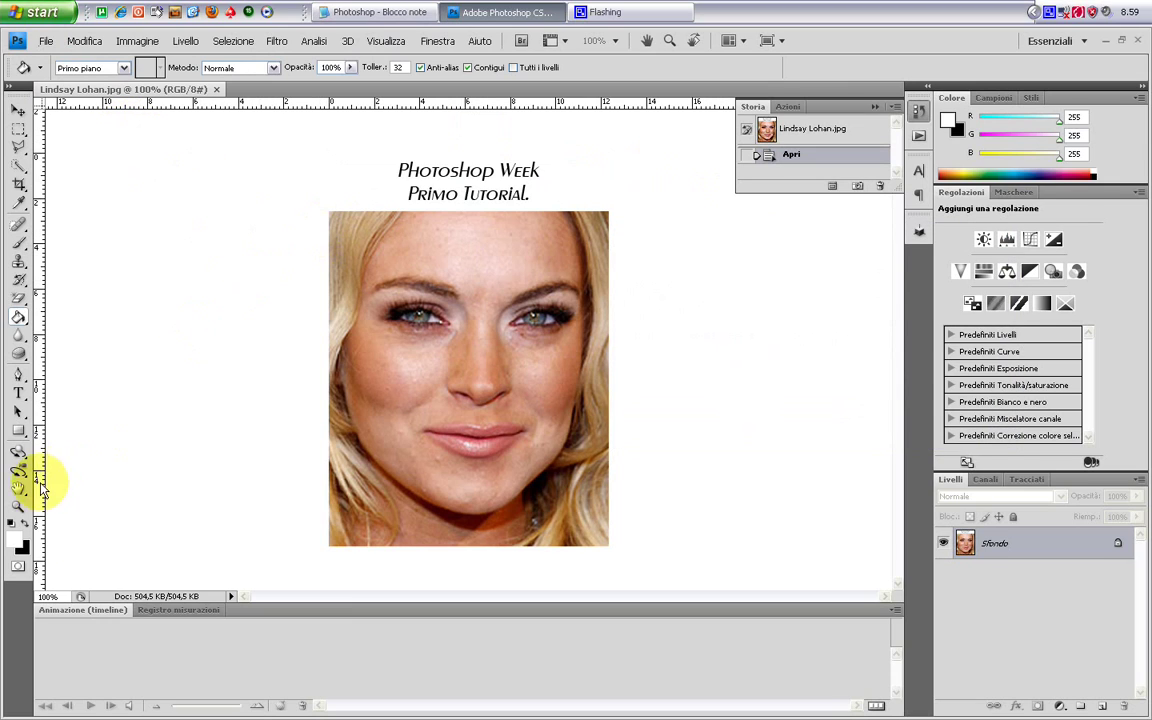
Step: Zoom the portrait to 300% centred on the eyes
{"action": "left_click", "coordinate": [18, 507]}
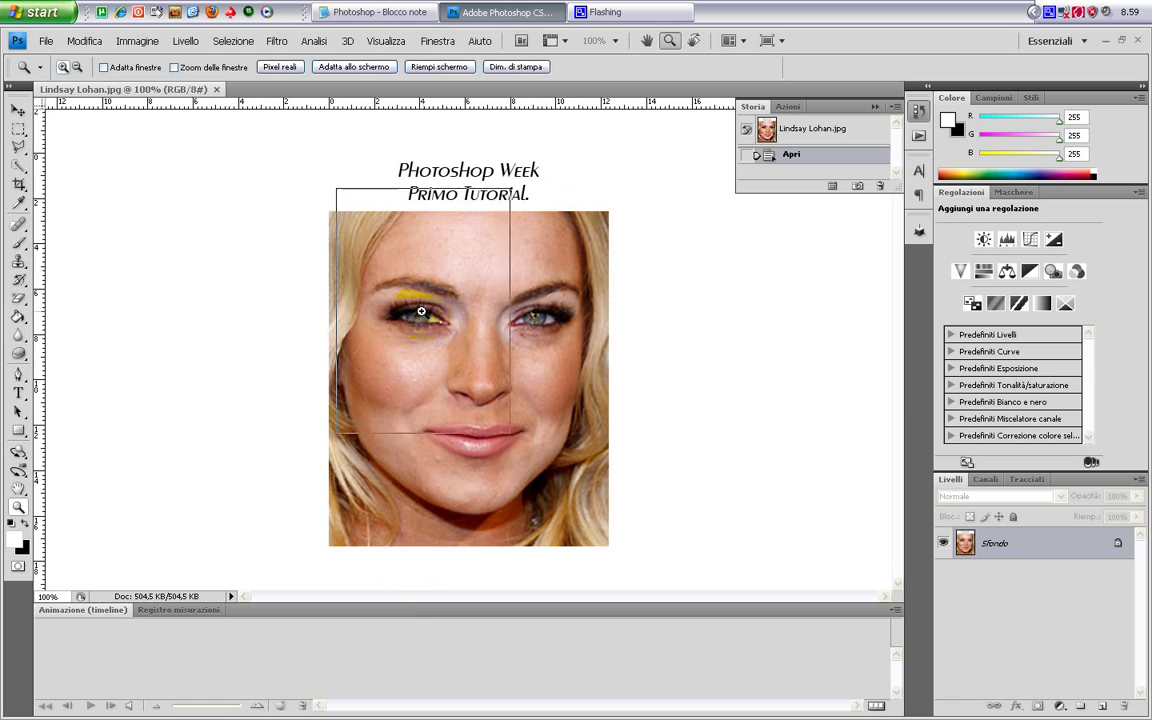
{"action": "left_click", "coordinate": [480, 325]}
{"action": "left_click", "coordinate": [525, 342]}
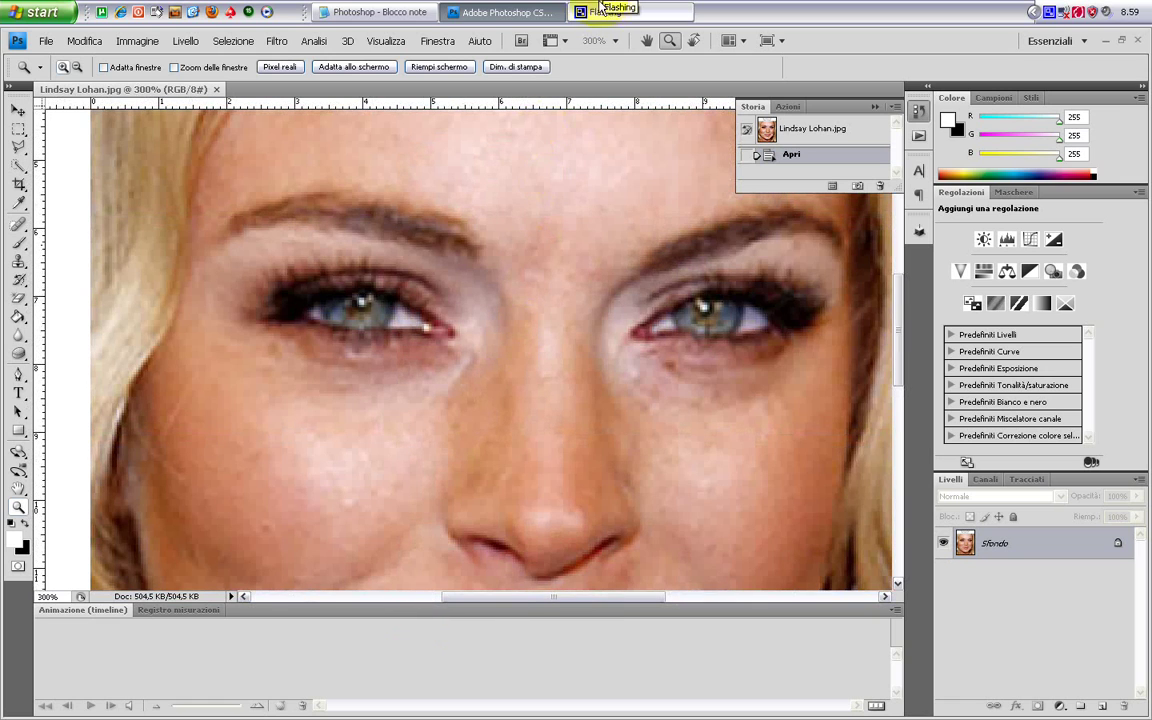
Step: Add the narration line 'Zoomiamo;)' and return to the photo
{"action": "left_click", "coordinate": [350, 12]}
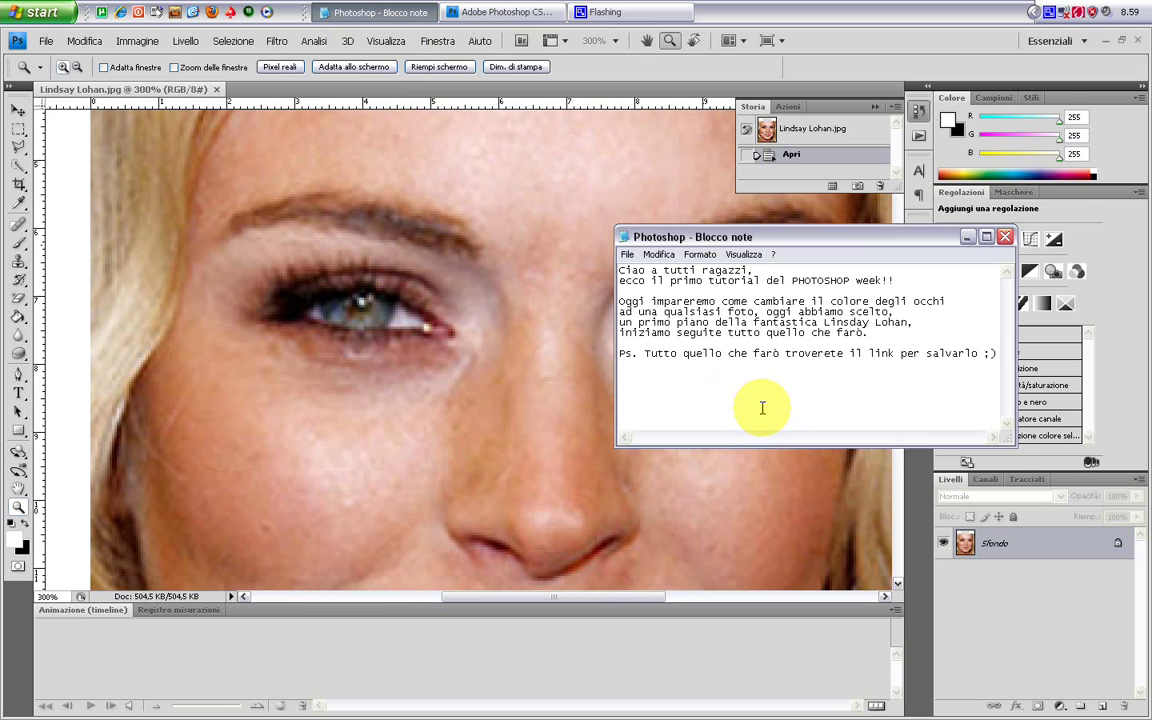
{"action": "type", "text": "Zoomi"}
{"action": "type", "text": "amo;"}
{"action": "type", "text": ")"}
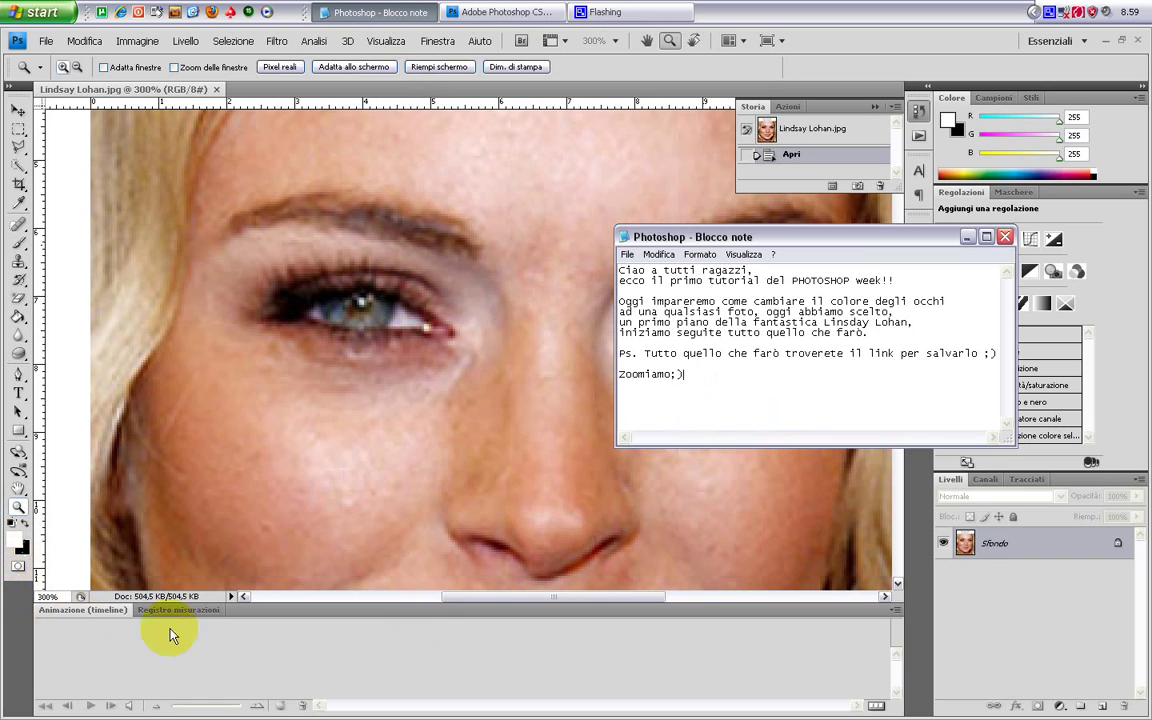
{"action": "left_click", "coordinate": [821, 39]}
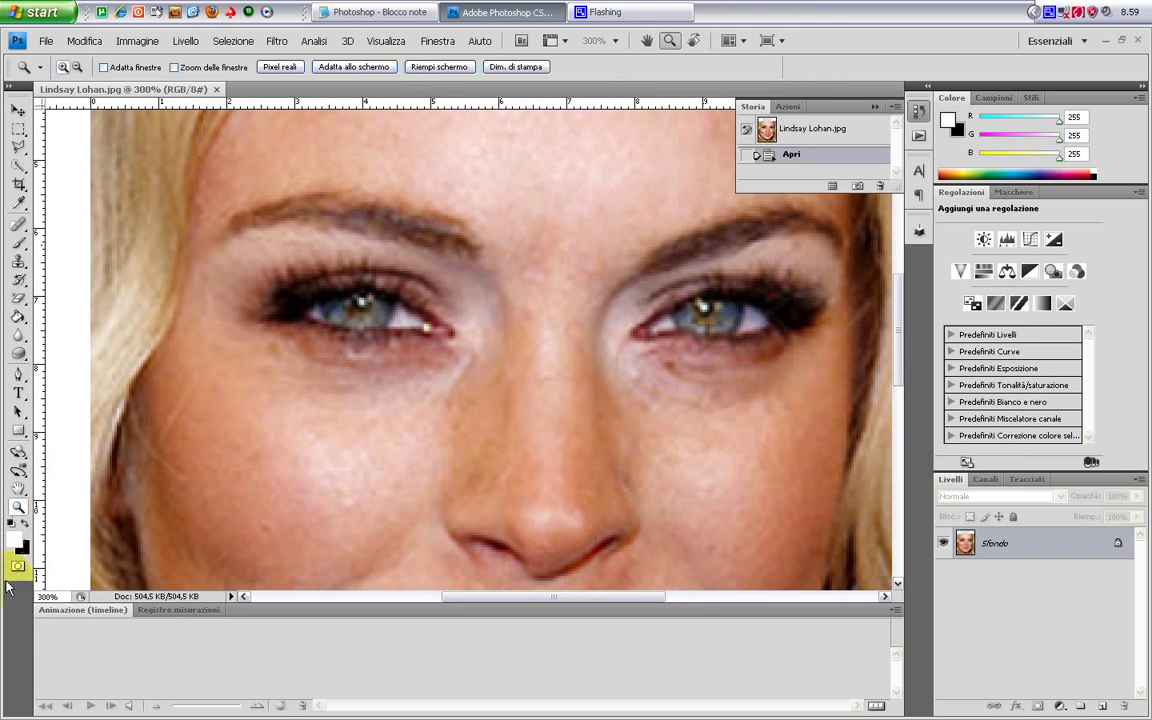
Step: Convert the background into the normal layer Livello 0 and enter Quick Mask mode
{"action": "left_click", "coordinate": [18, 567]}
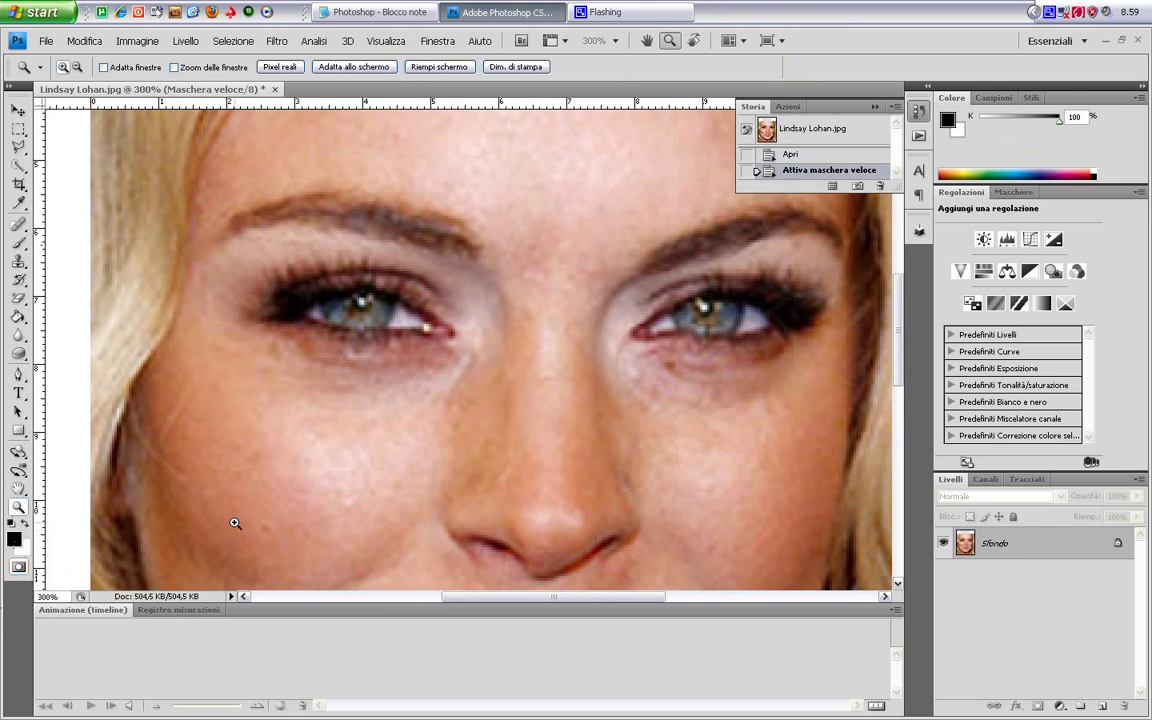
{"action": "double_click", "coordinate": [1109, 557]}
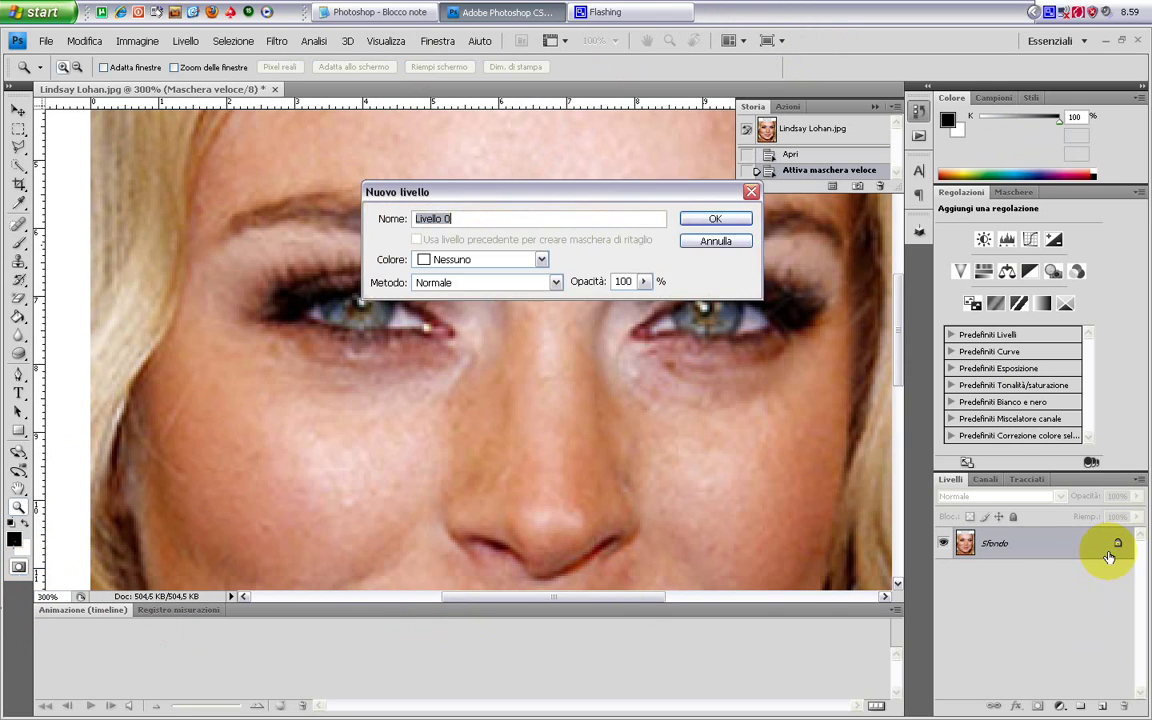
{"action": "key", "text": "Return"}
{"action": "left_click", "coordinate": [14, 566]}
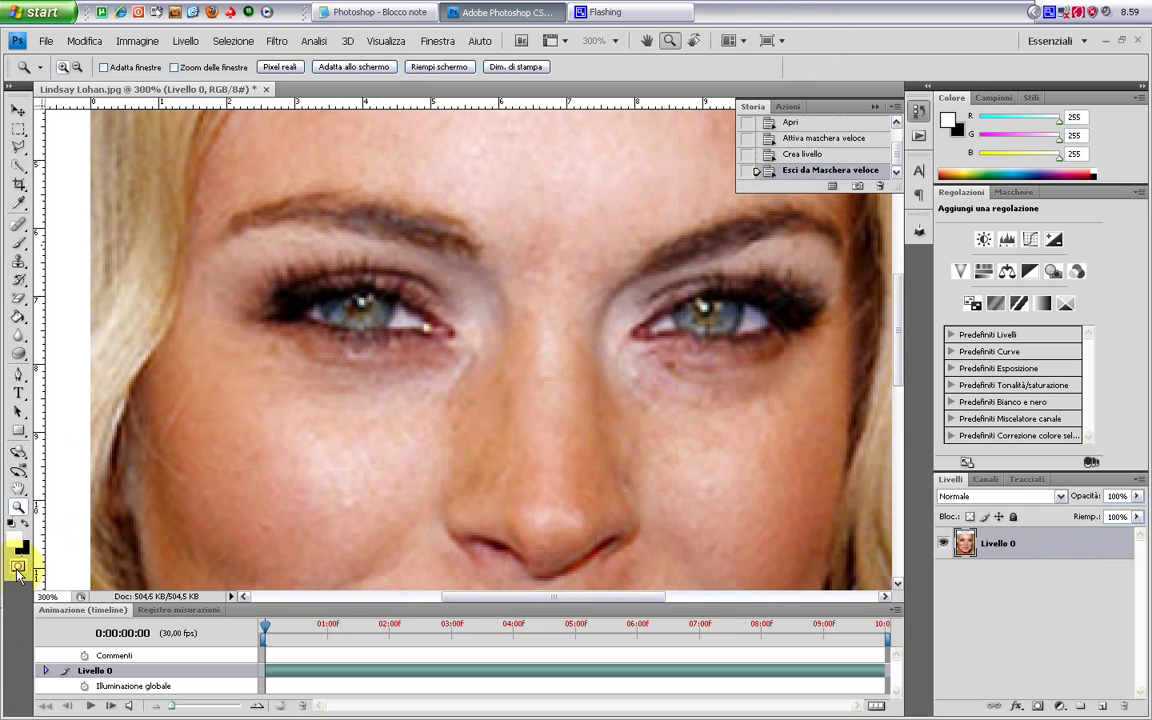
{"action": "left_click", "coordinate": [14, 566]}
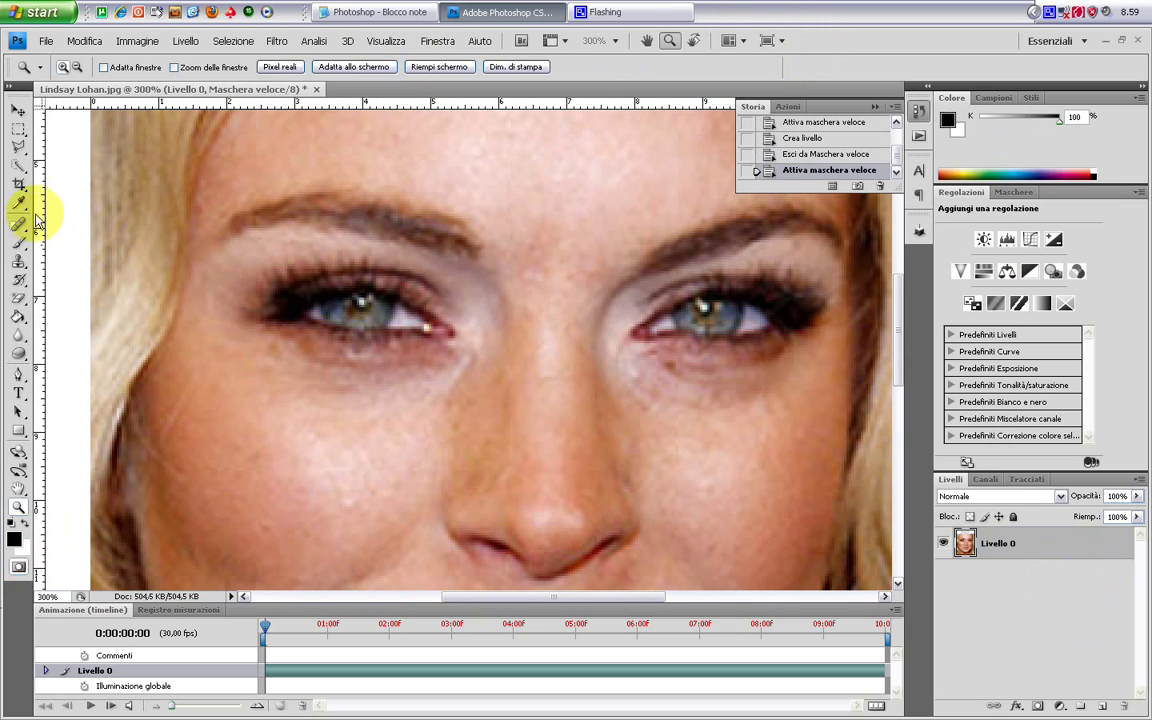
Step: Paint quick-mask brush strokes over the left and right irises
{"action": "left_click_drag", "start_coordinate": [18, 241], "coordinate": [158, 280]}
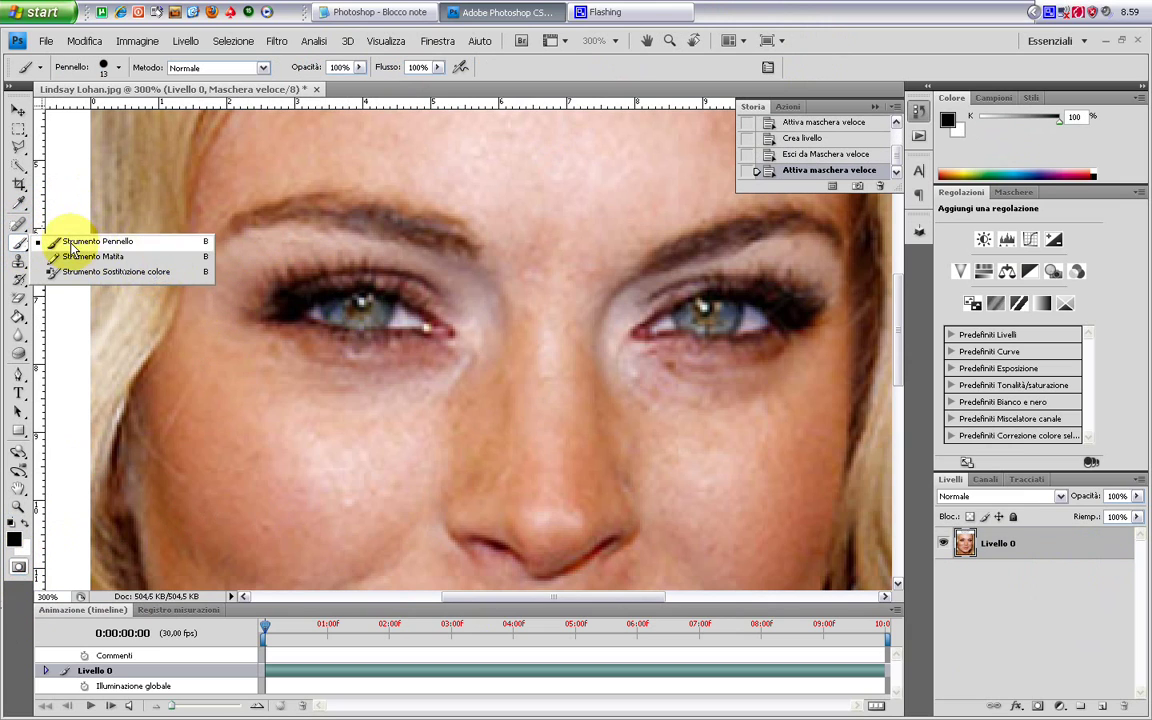
{"action": "left_click", "coordinate": [60, 241]}
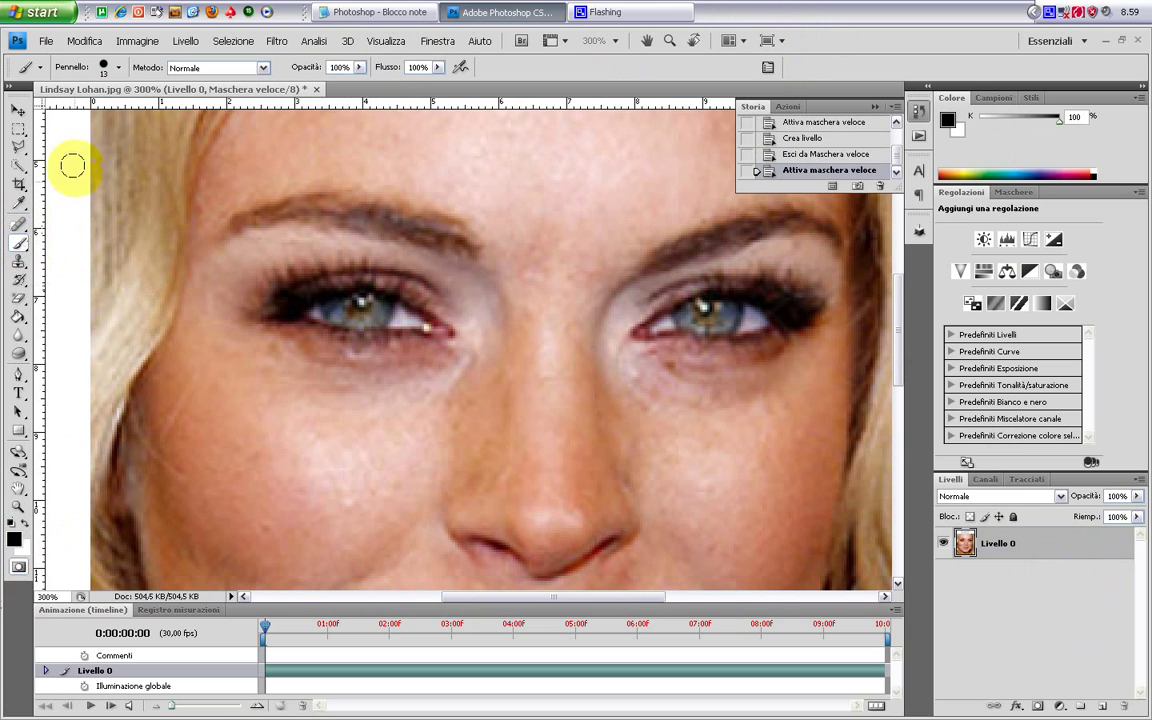
{"action": "left_click", "coordinate": [372, 308]}
{"action": "left_click", "coordinate": [365, 310]}
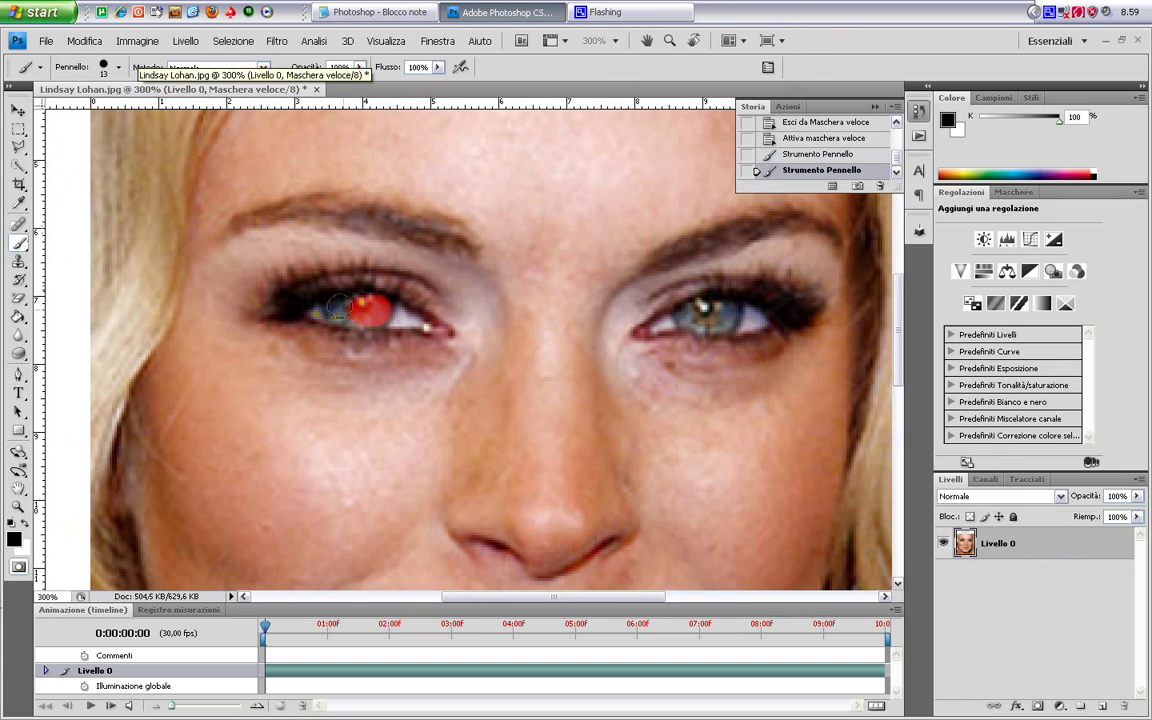
{"action": "left_click", "coordinate": [337, 310]}
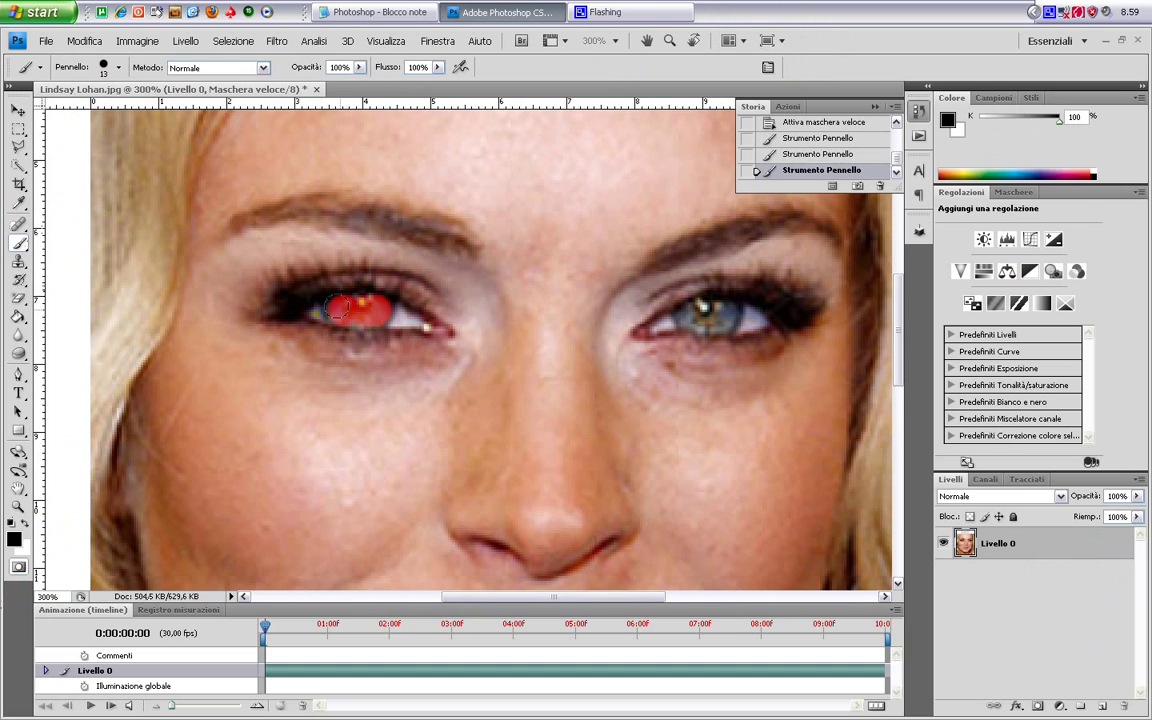
{"action": "left_click", "coordinate": [333, 310]}
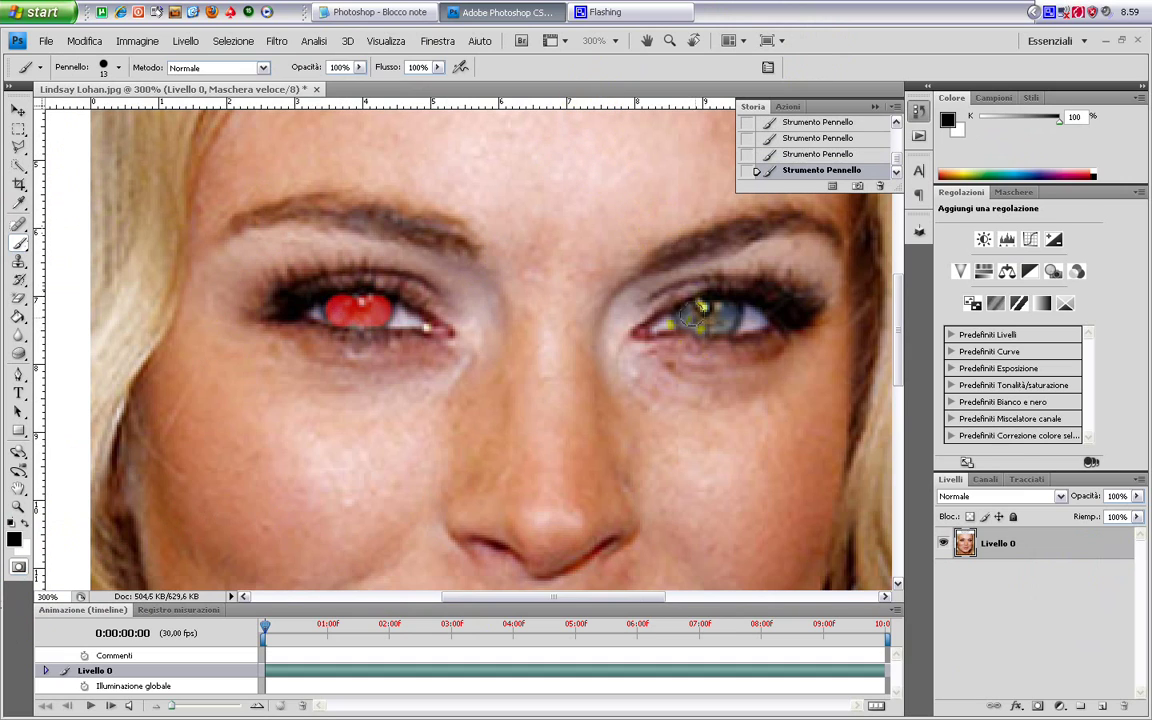
{"action": "left_click_drag", "start_coordinate": [695, 314], "coordinate": [705, 312]}
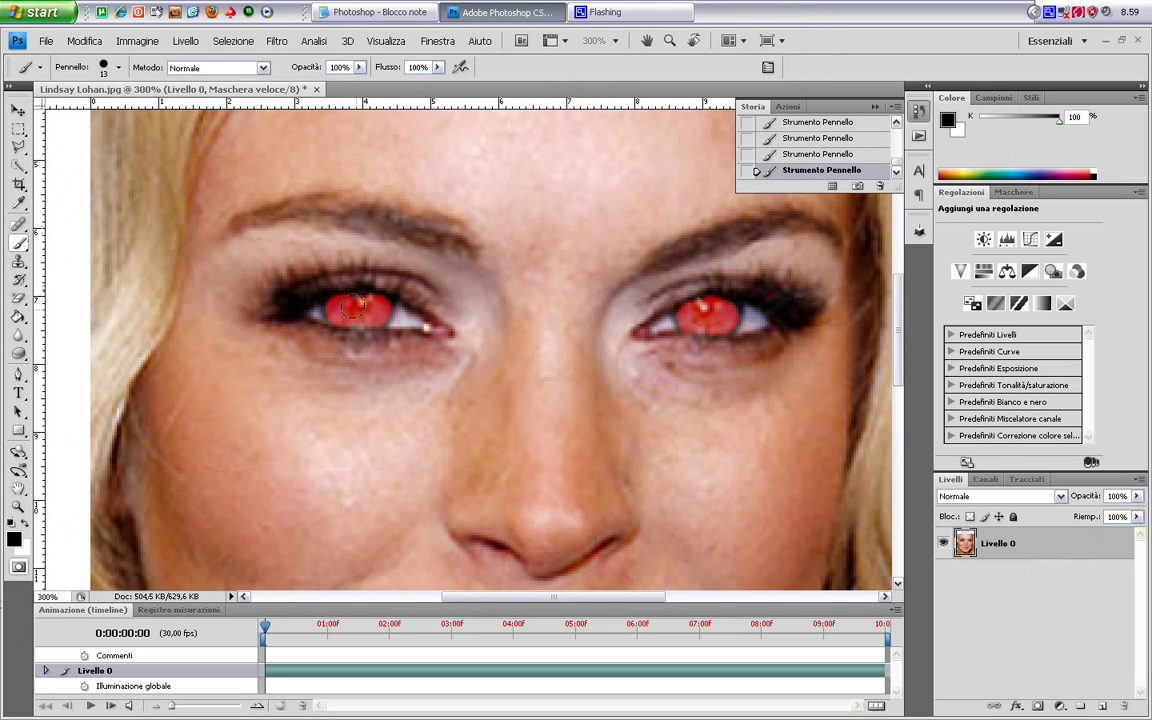
Step: Add the narration line 'E attiviamo la maschera di ritaglio veloce, apriamo'
{"action": "left_click", "coordinate": [380, 12]}
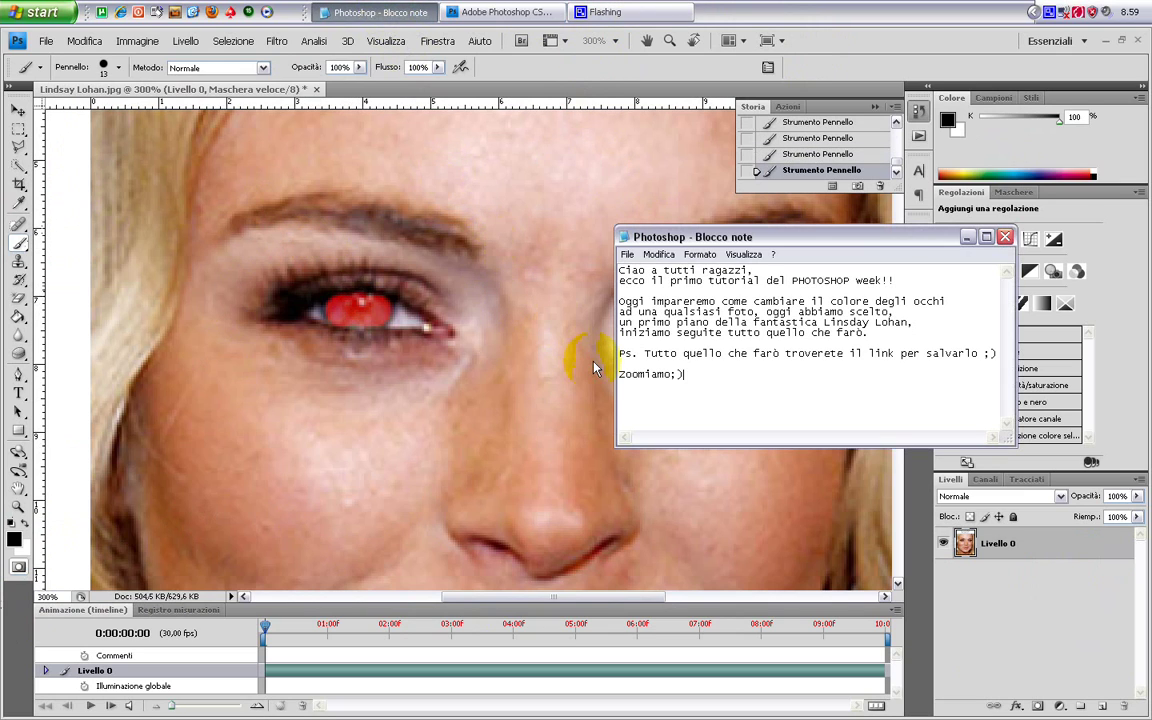
{"action": "key", "text": "Return"}
{"action": "key", "text": "BackSpace"}
{"action": "type", "text": "E attiviamo l"}
{"action": "type", "text": "a mae"}
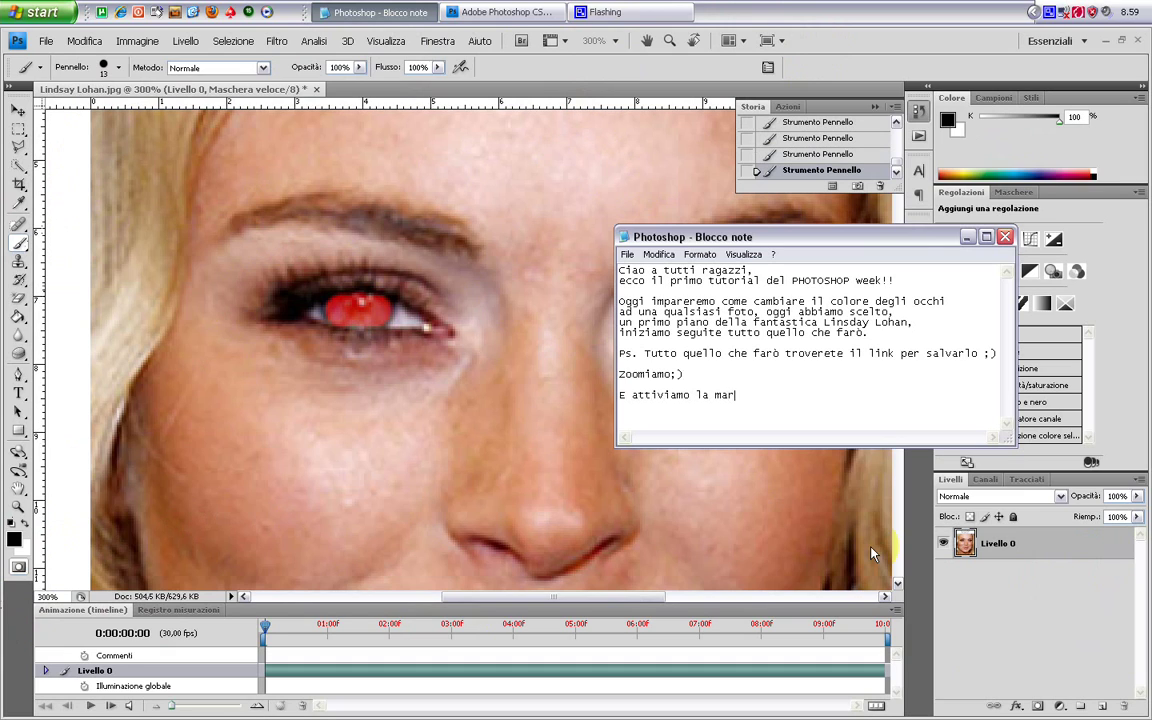
{"action": "key", "text": "BackSpace"}
{"action": "type", "text": "scher"}
{"action": "type", "text": "a di ritagl"}
{"action": "type", "text": "io veloce, "}
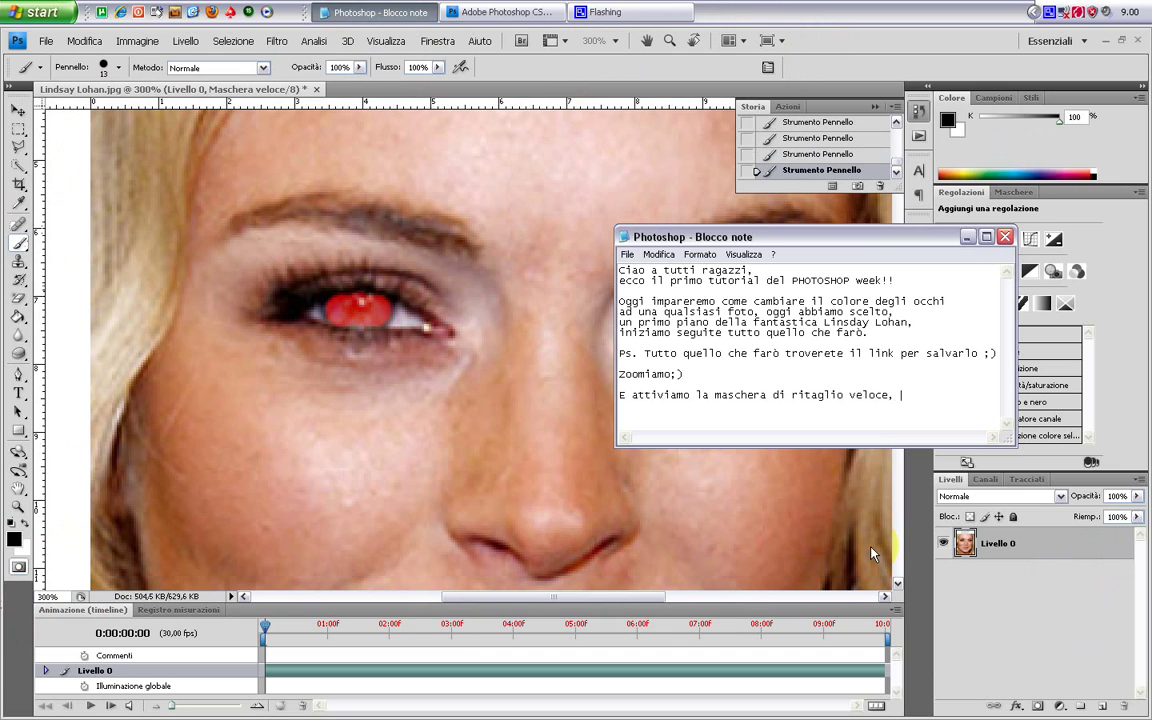
{"action": "type", "text": "apriamo"}
Step: Narrate brushing the wanted parts with Pennello and clicking the quick-mask button, then exit Quick Mask
{"action": "key", "text": "Return"}
{"action": "type", "text": "O"}
{"action": "type", "text": "o strumento"}
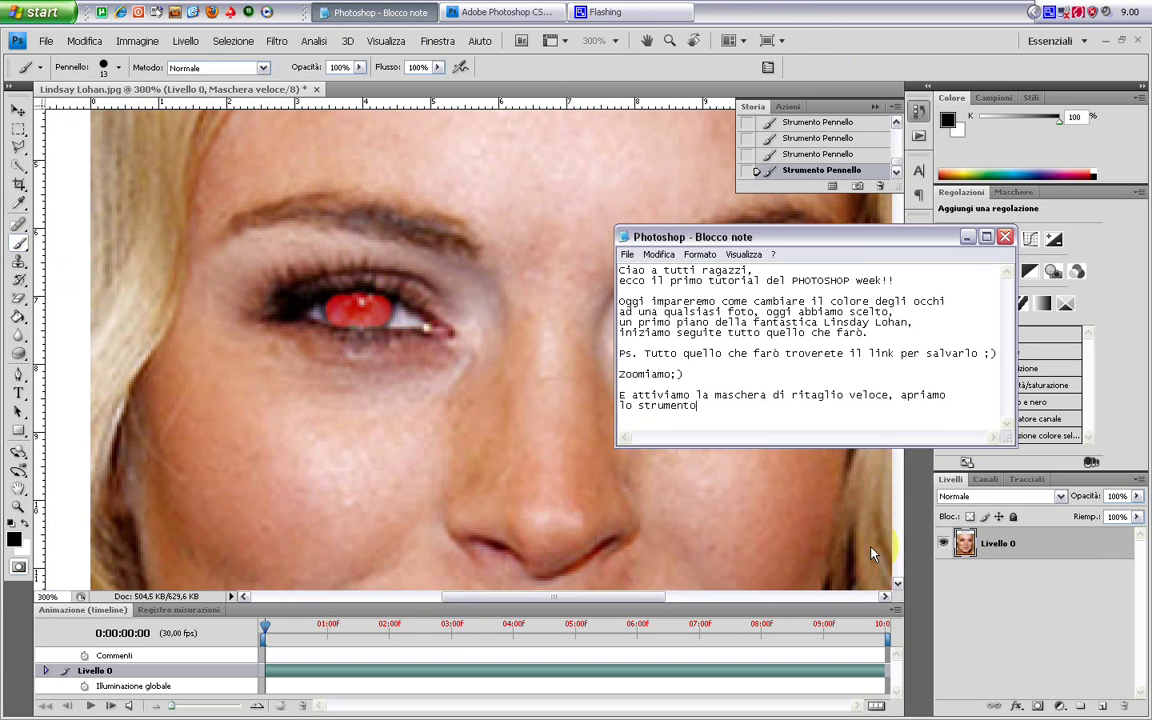
{"action": "type", "text": " pennello ed"}
{"action": "type", "text": " ecco c"}
{"action": "type", "text": "he selezio"}
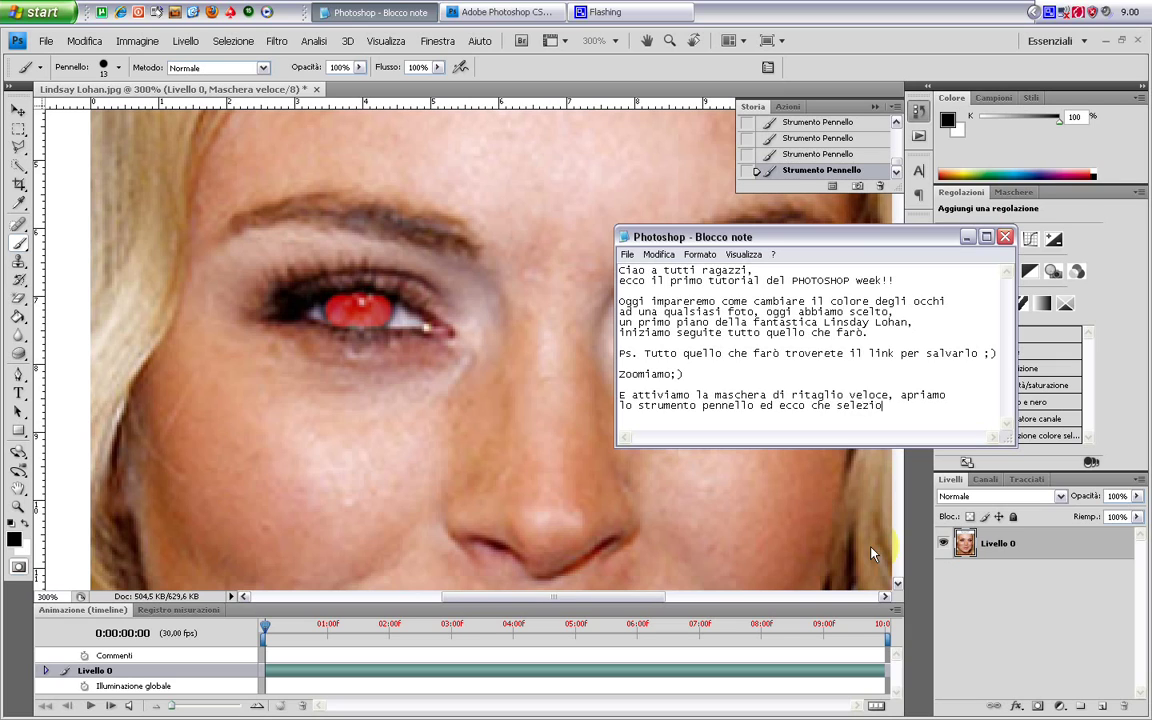
{"action": "type", "text": "neremo le "}
{"action": "type", "text": "parti che"}
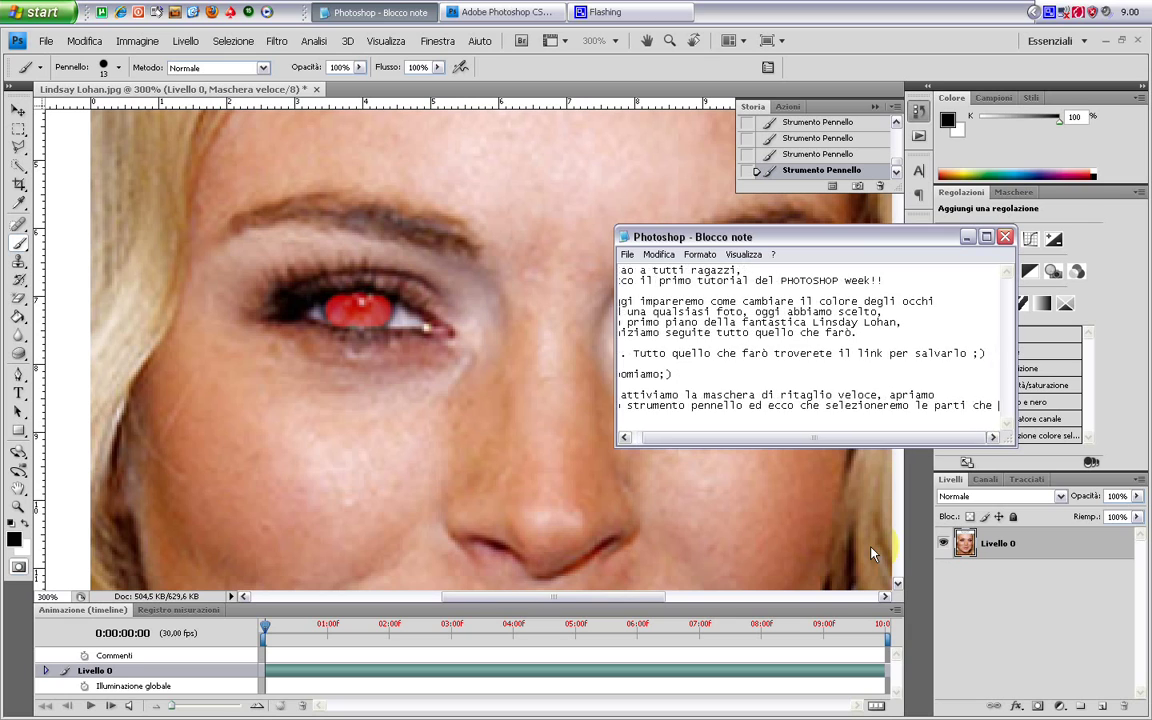
{"action": "type", "text": " piu desi"}
{"action": "type", "text": "der"}
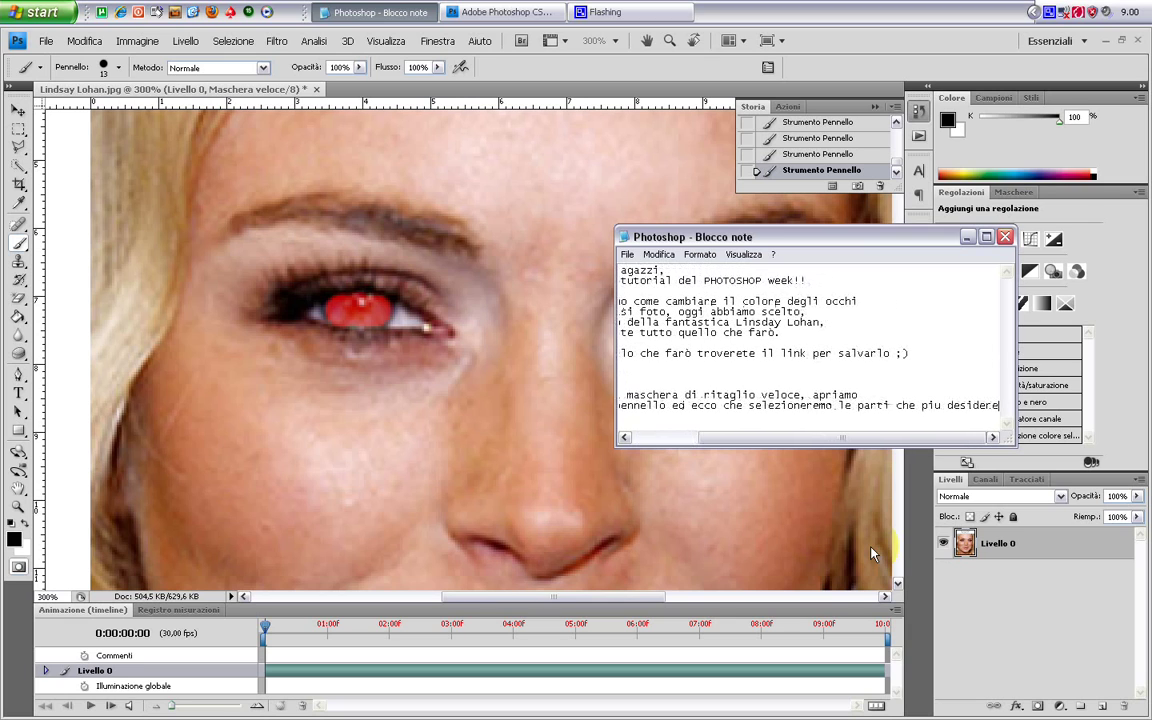
{"action": "type", "text": "iamo"}
{"action": "key", "text": "Return"}
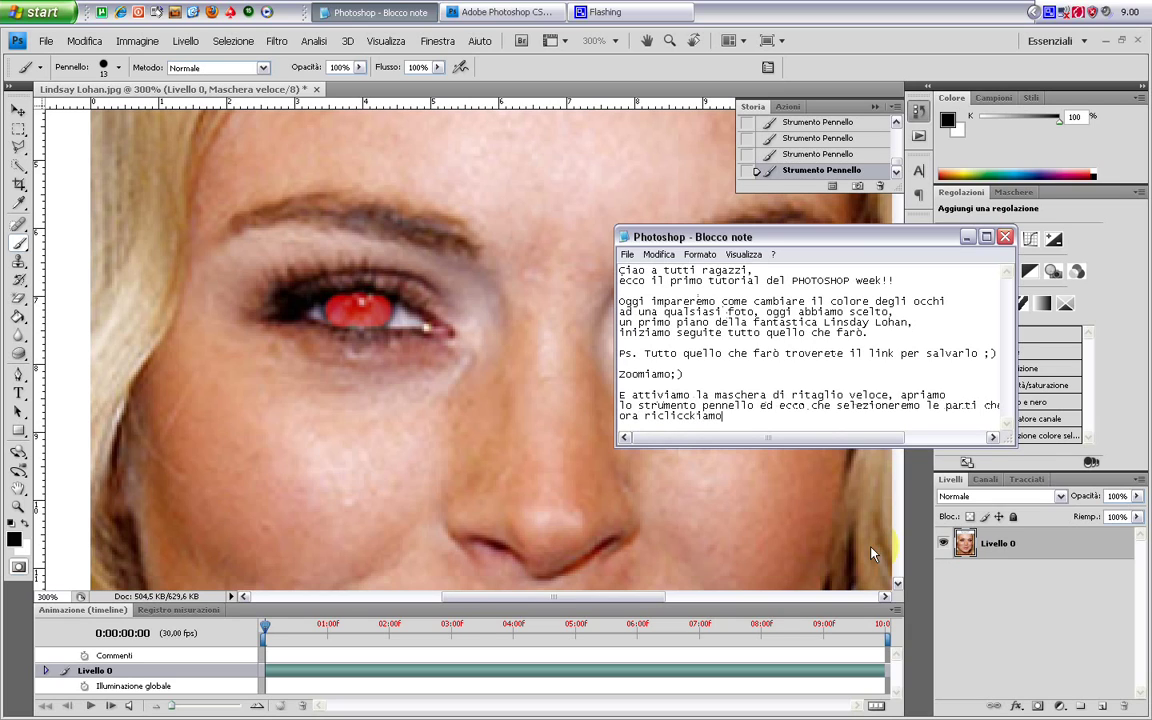
{"action": "type", "text": " sul pulsa"}
{"action": "type", "text": "nte mascher"}
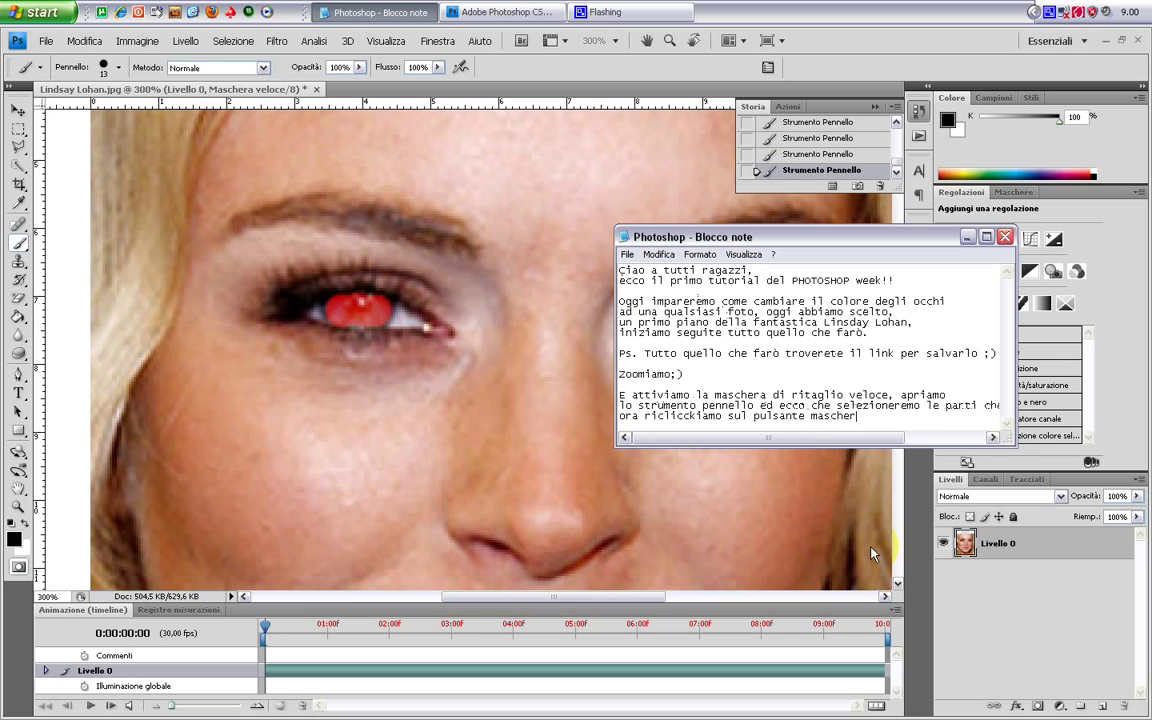
{"action": "type", "text": "a di rita"}
{"action": "type", "text": "glio velo"}
{"action": "type", "text": "ce"}
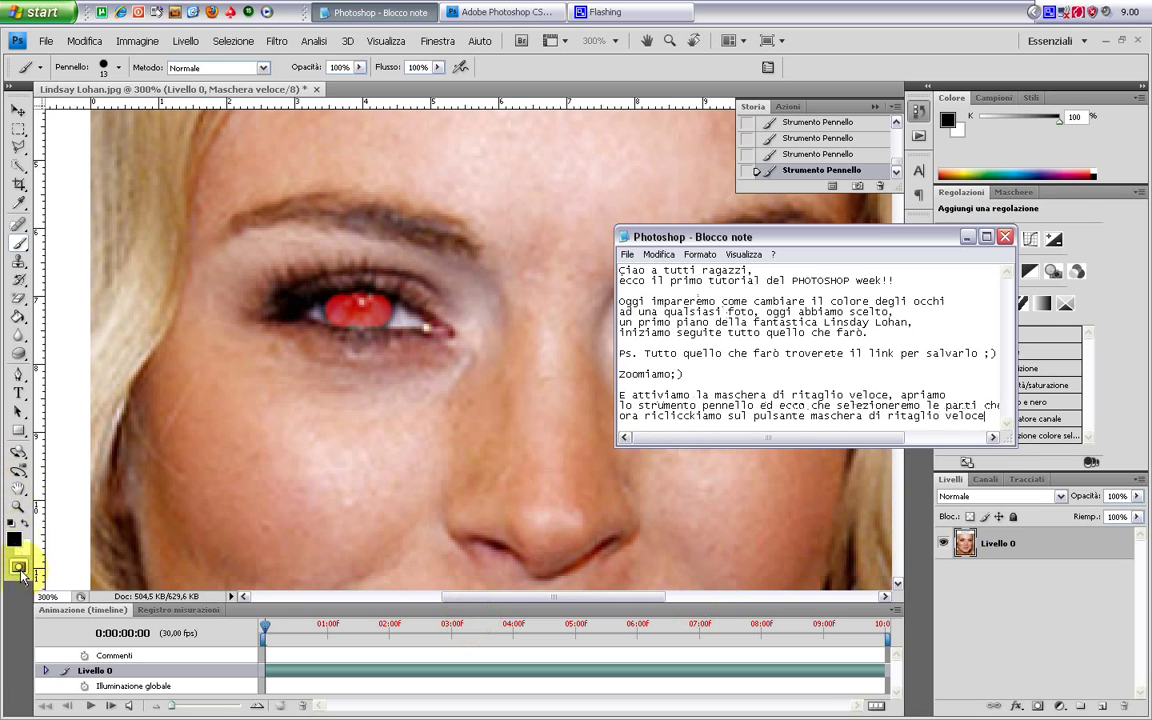
{"action": "left_click", "coordinate": [20, 577]}
{"action": "left_click", "coordinate": [19, 568]}
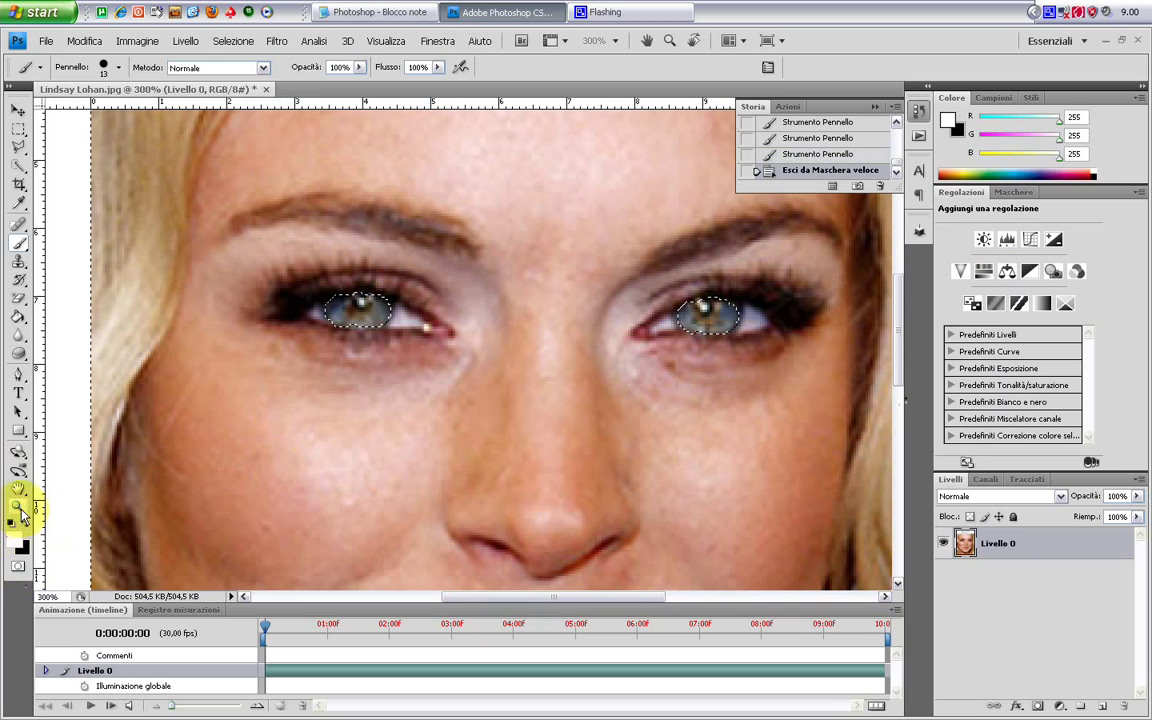
Step: Zoom out to 100% to show the whole photo and start the narration line 'e andiamo su se'
{"action": "left_click", "coordinate": [18, 507]}
{"action": "left_click", "coordinate": [375, 438], "text": "alt"}
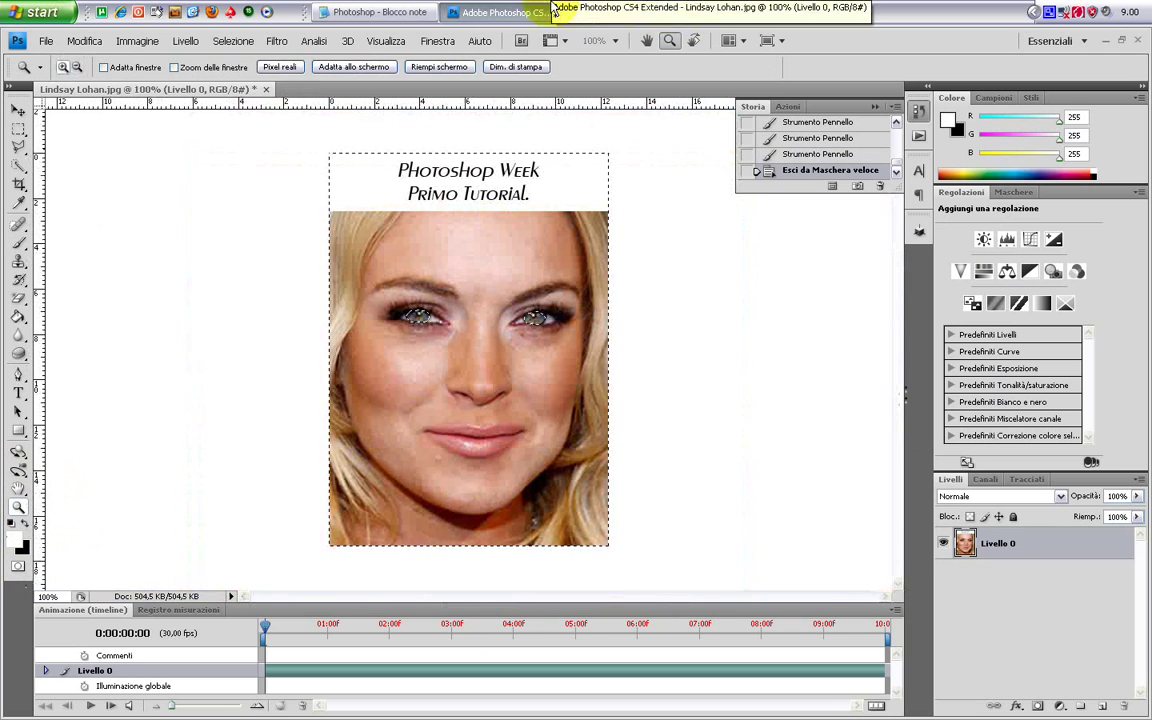
{"action": "left_click", "coordinate": [322, 10]}
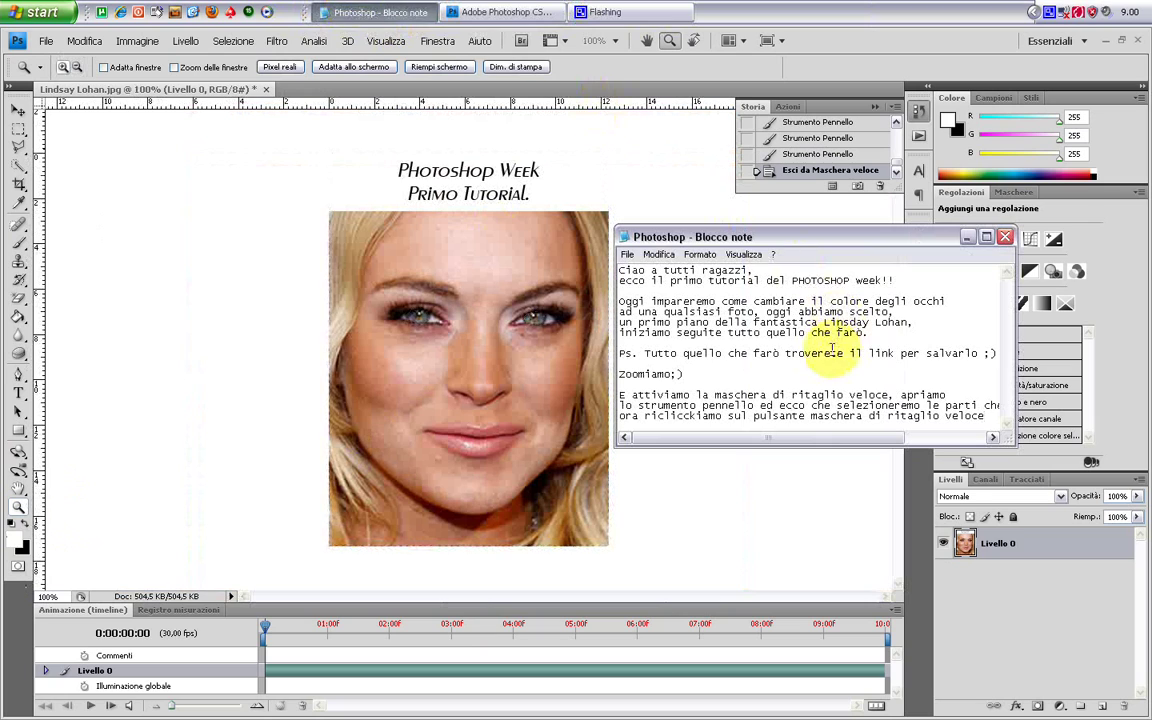
{"action": "key", "text": "Return"}
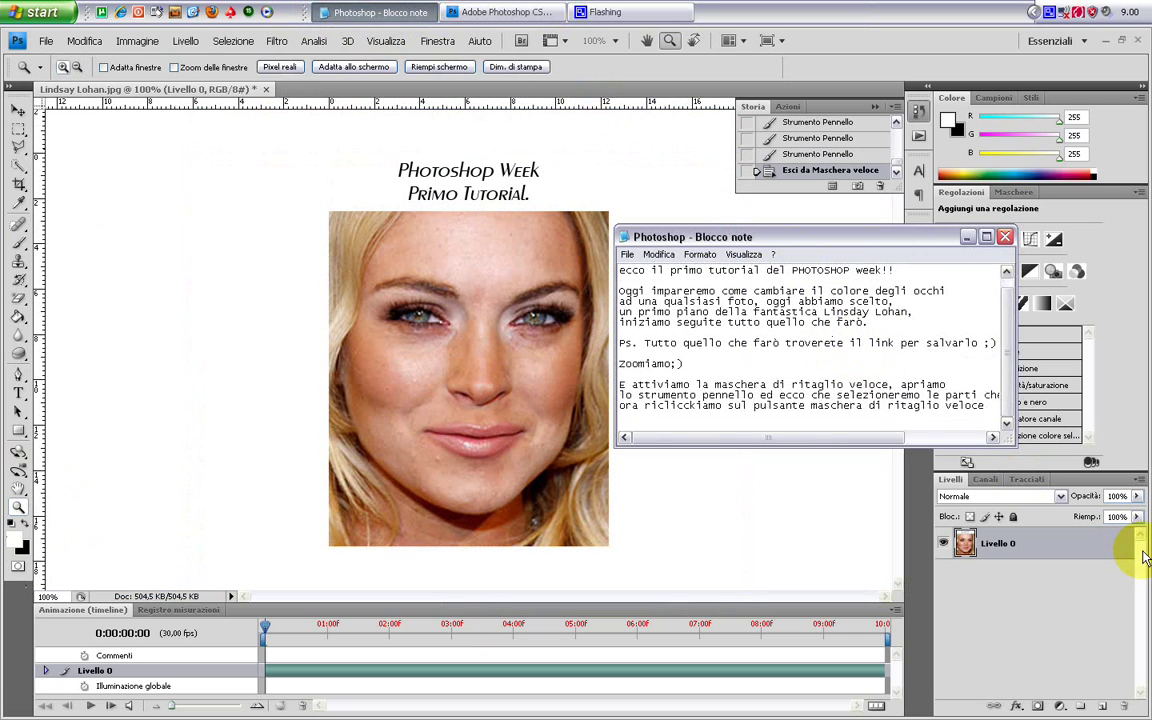
{"action": "type", "text": "e andiamo su selizo"}
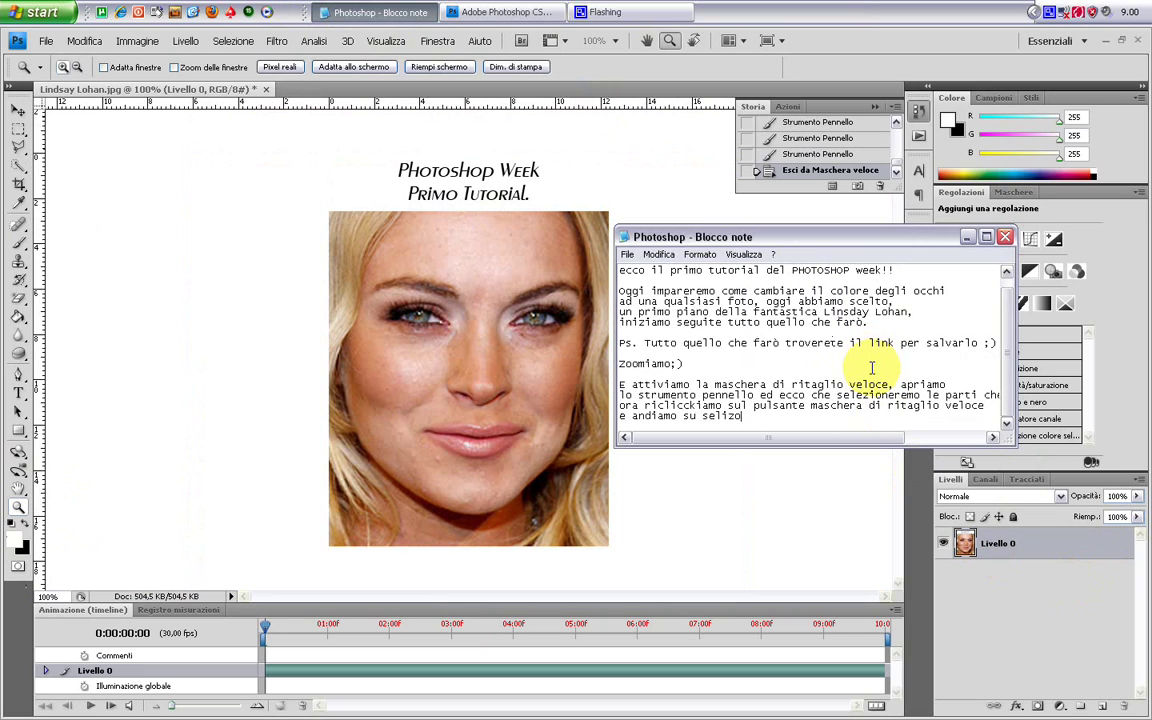
{"action": "key", "text": "BackSpace"}
{"action": "key", "text": "BackSpace"}
{"action": "key", "text": "BackSpace"}
{"action": "left_click", "coordinate": [15, 130]}
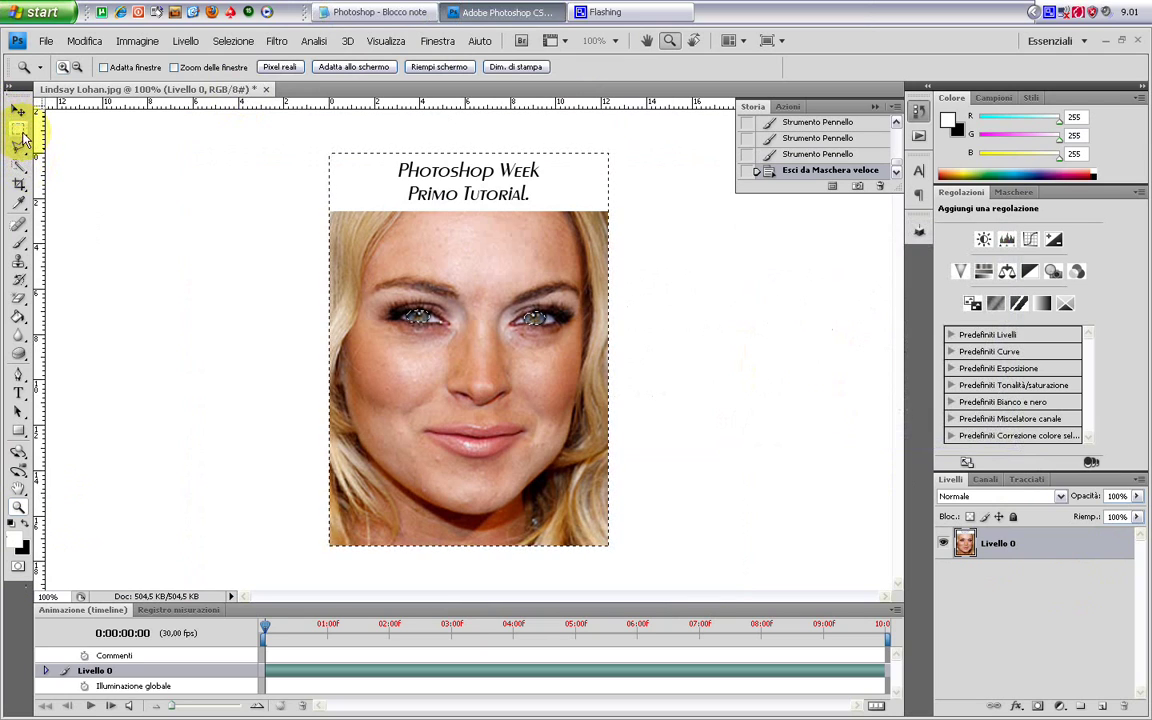
Step: Note 'selezione rettangolare' in the narration and invert the selection with Seleziona inverso
{"action": "left_click", "coordinate": [20, 131]}
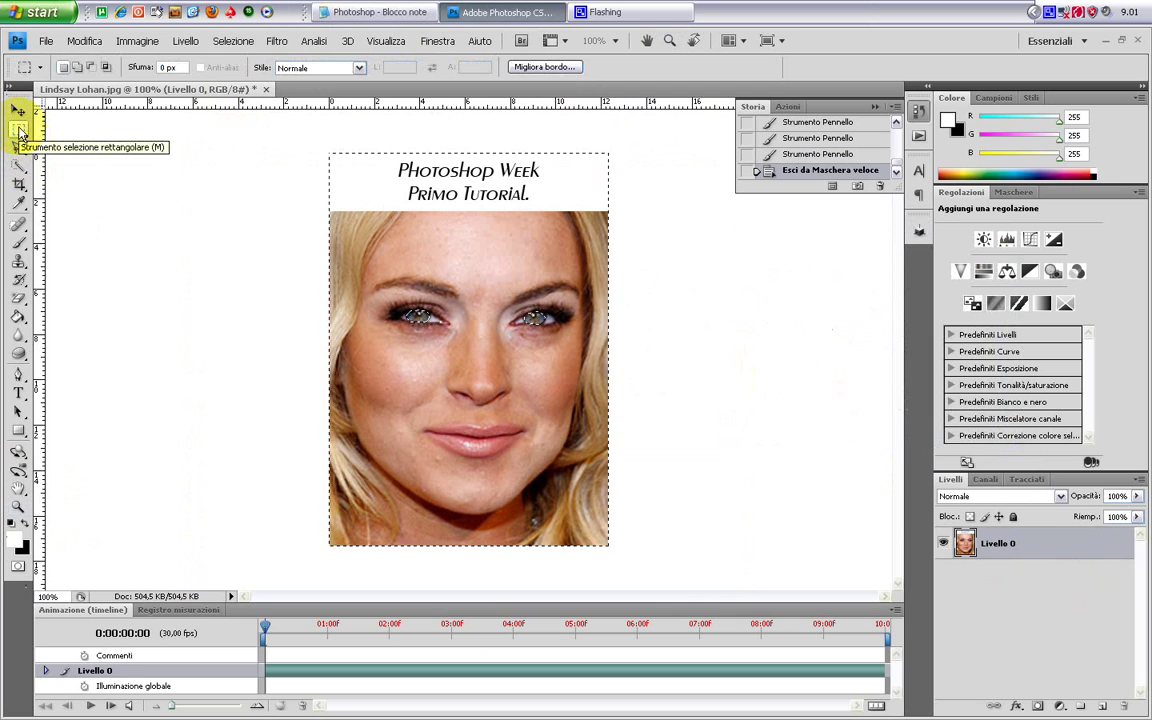
{"action": "left_click", "coordinate": [385, 12]}
{"action": "type", "text": "e andiamo su selez"}
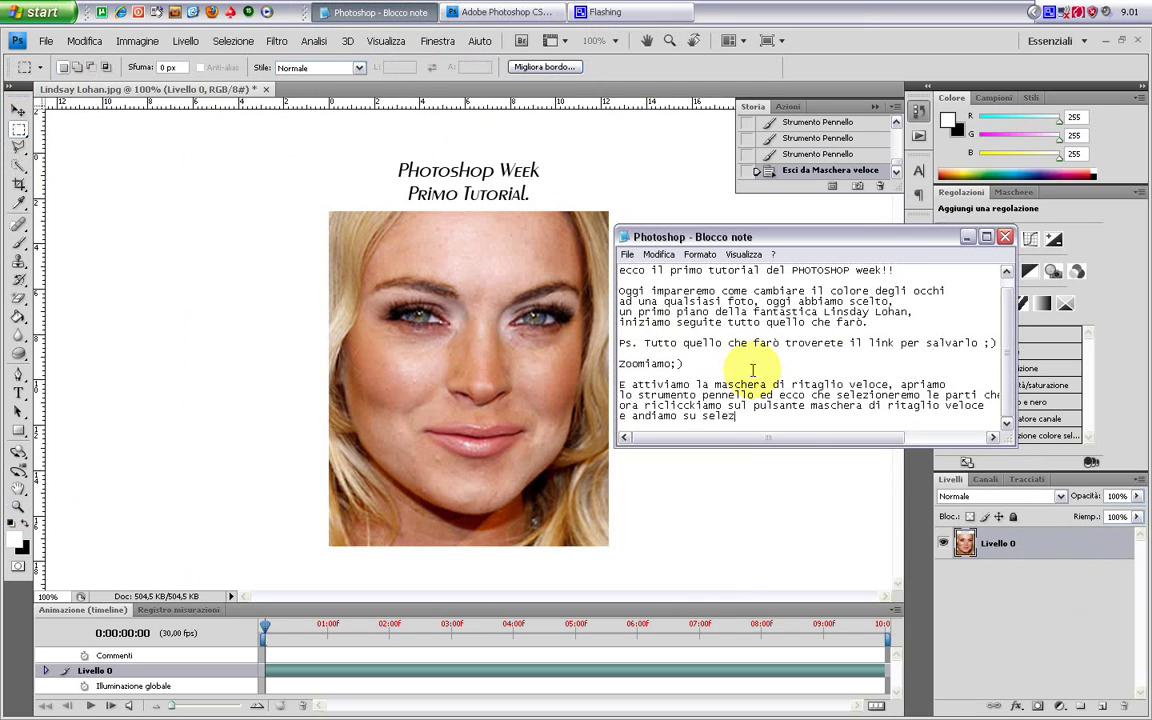
{"action": "type", "text": "ione rett"}
{"action": "type", "text": "angolare."}
{"action": "left_click", "coordinate": [16, 129]}
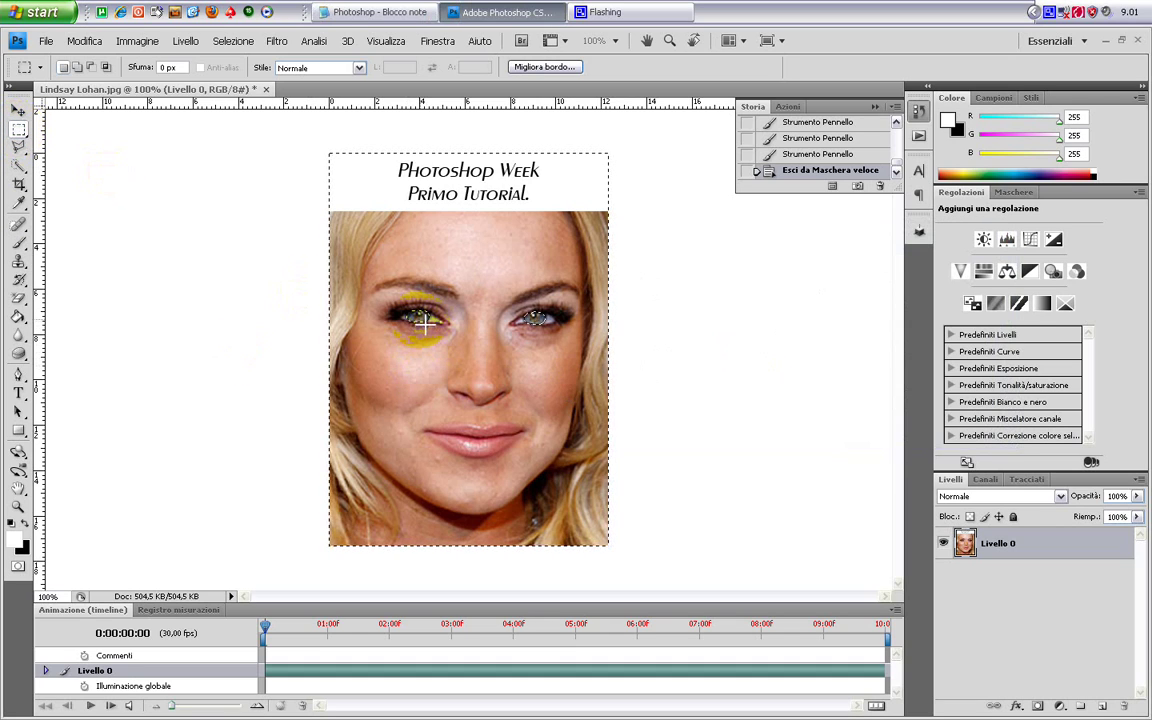
{"action": "right_click", "coordinate": [420, 318]}
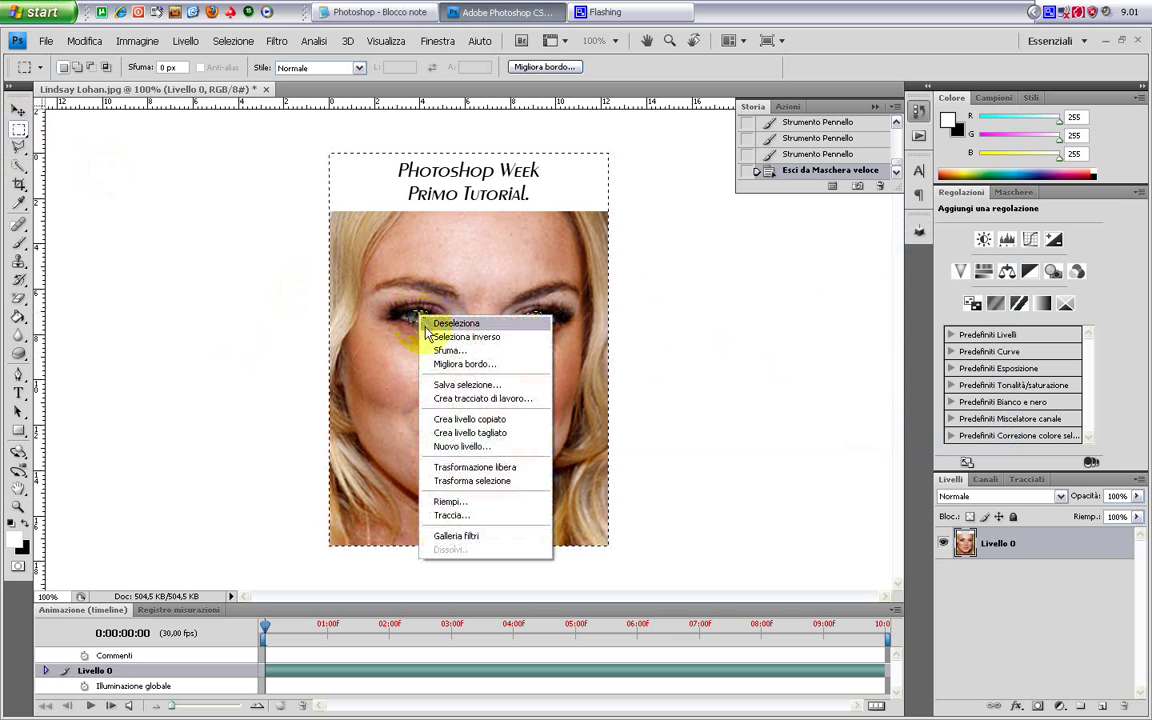
{"action": "left_click", "coordinate": [428, 337]}
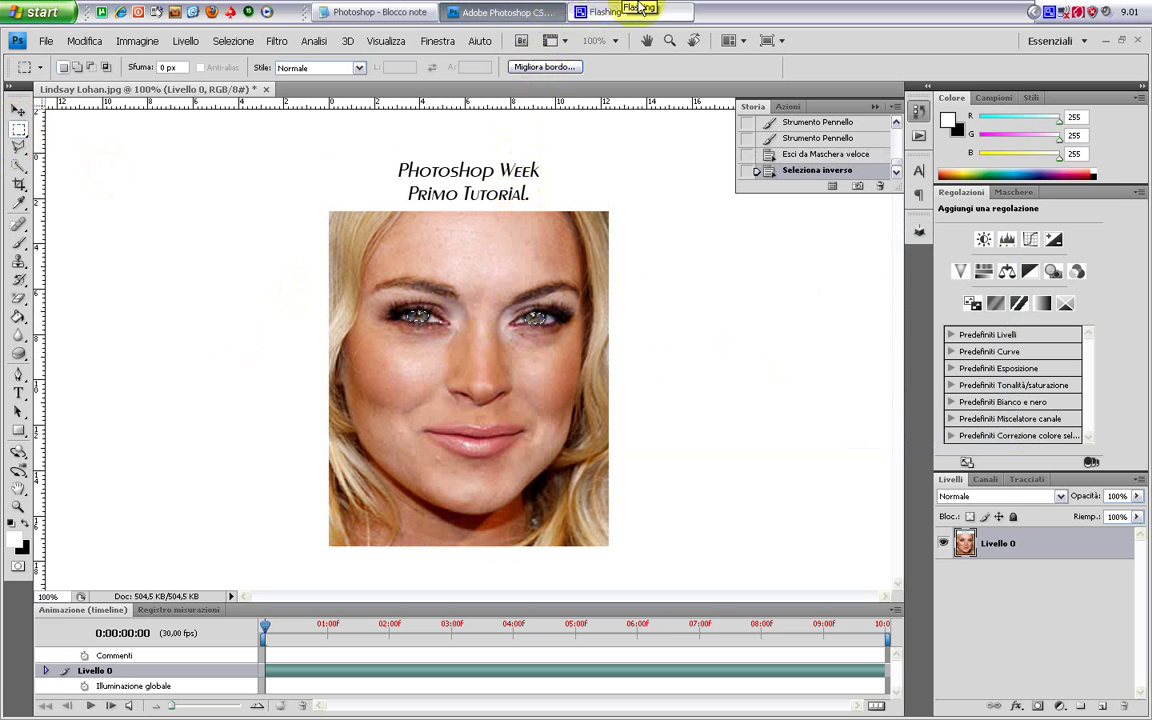
{"action": "left_click", "coordinate": [380, 12]}
Step: Narrate the right-click Seleziona inverso step and begin the line 'ora su immagine>'
{"action": "key", "text": "Return"}
{"action": "type", "text": "Tast"}
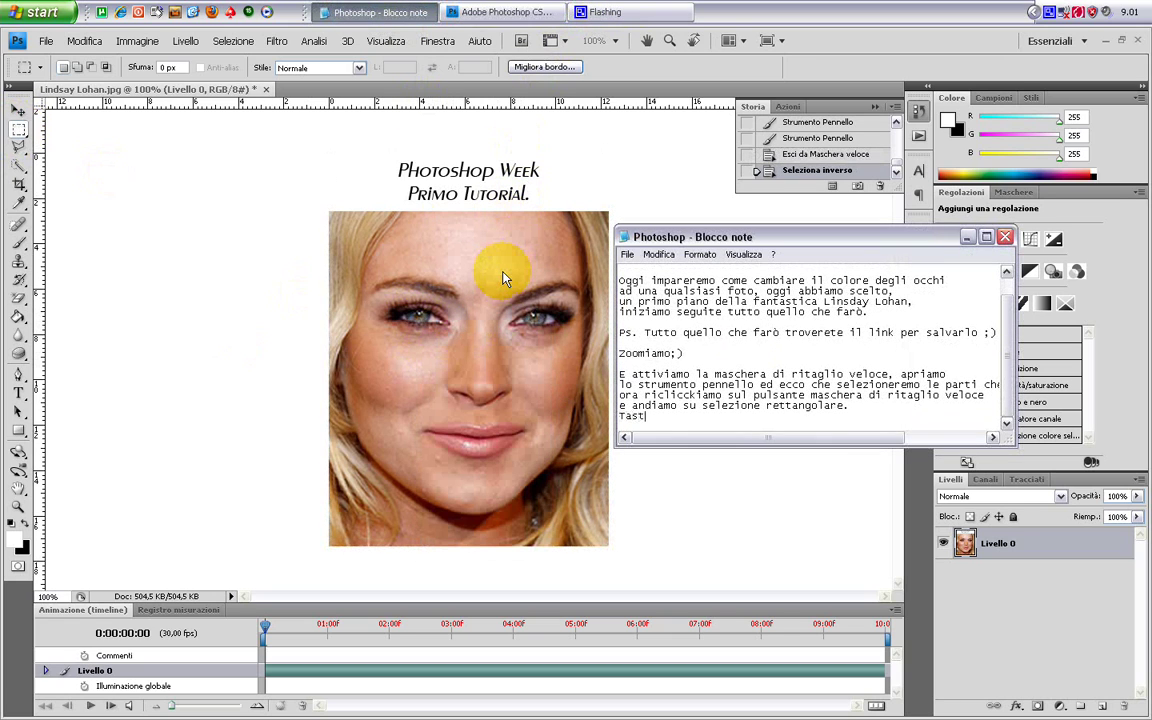
{"action": "type", "text": "o destro e sele"}
{"action": "type", "text": "zion"}
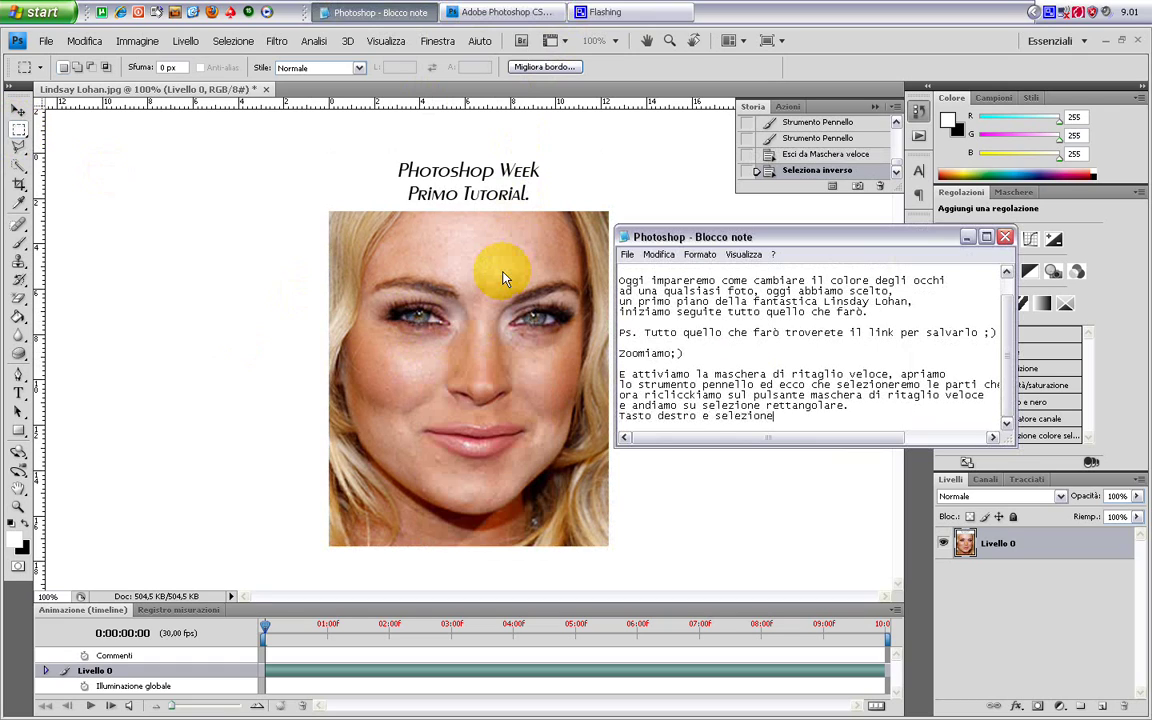
{"action": "type", "text": "erso, in mo"}
{"action": "type", "text": "do che"}
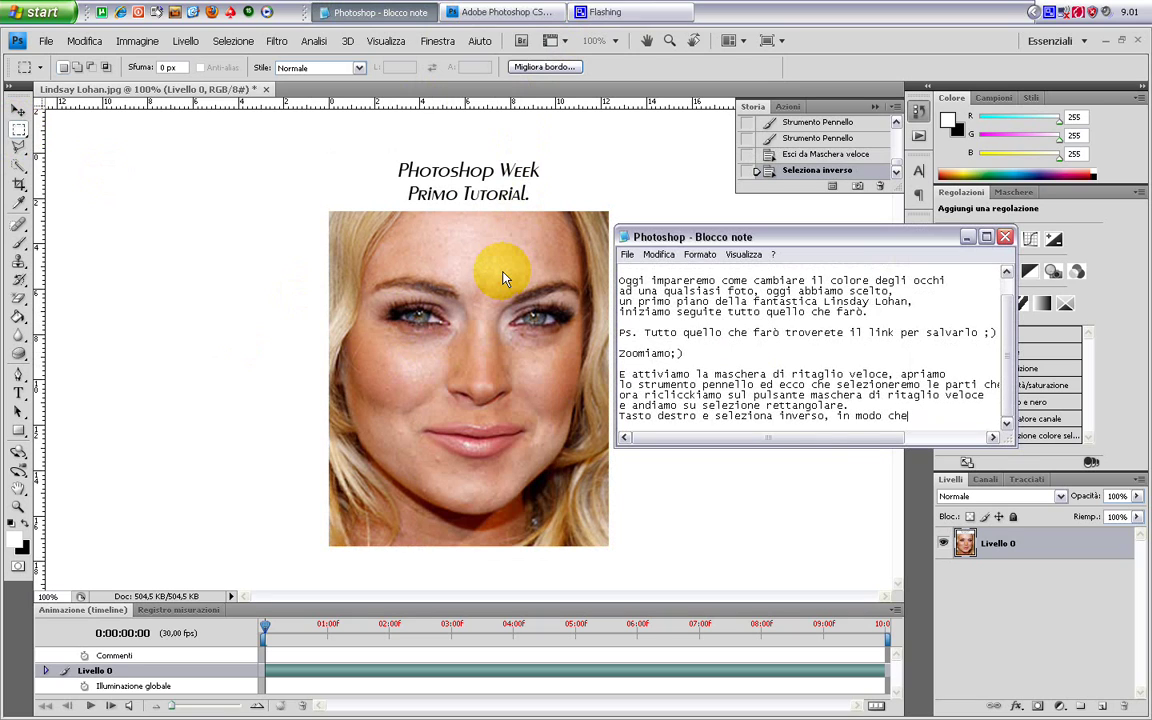
{"action": "type", "text": "ziona "}
{"action": "type", "text": "solo gl"}
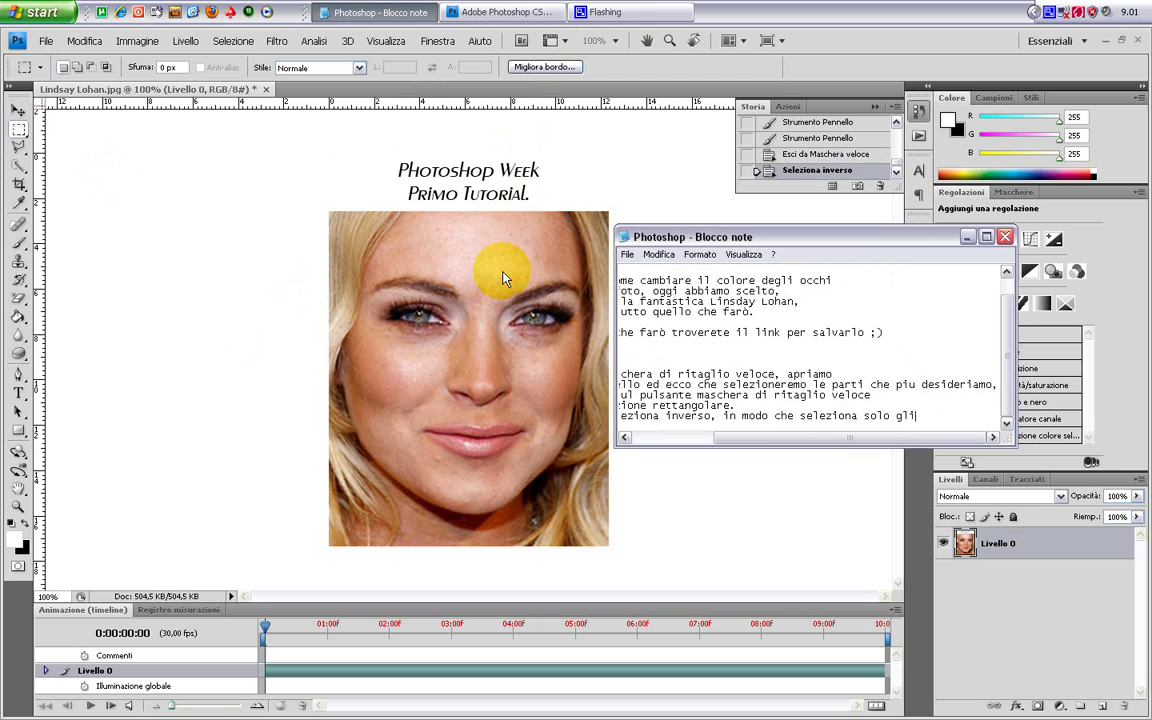
{"action": "type", "text": "i"}
{"action": "key", "text": "Return"}
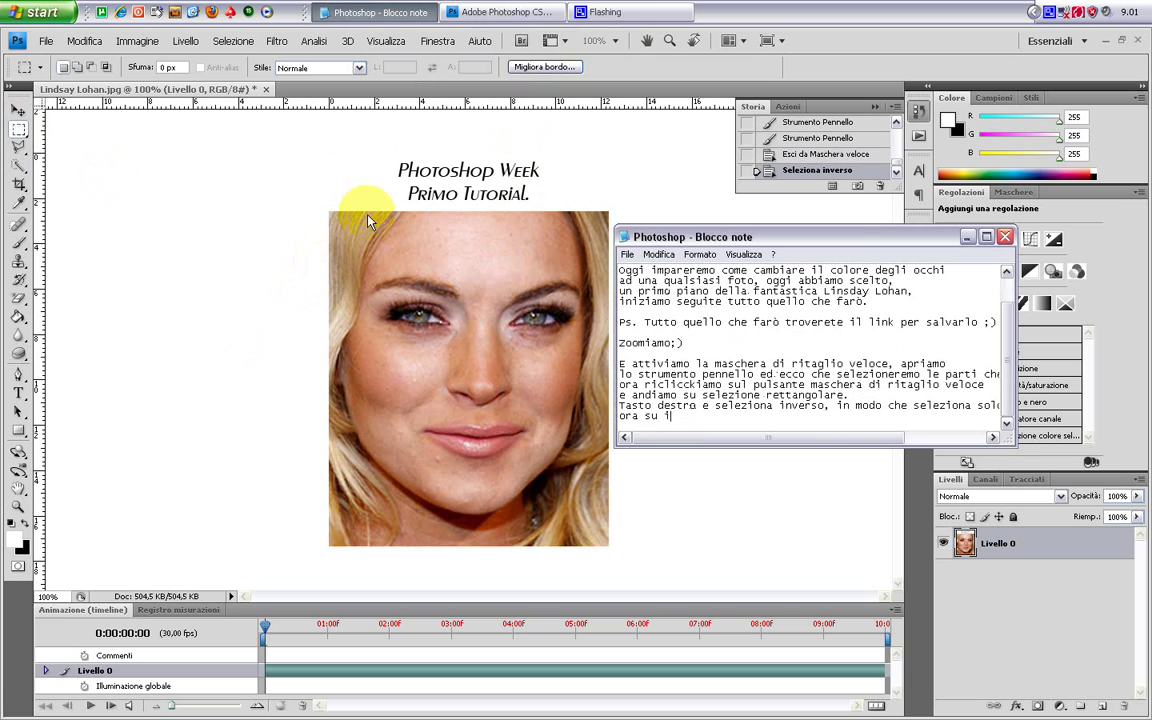
{"action": "type", "text": "mmagine>"}
{"action": "left_click", "coordinate": [135, 41]}
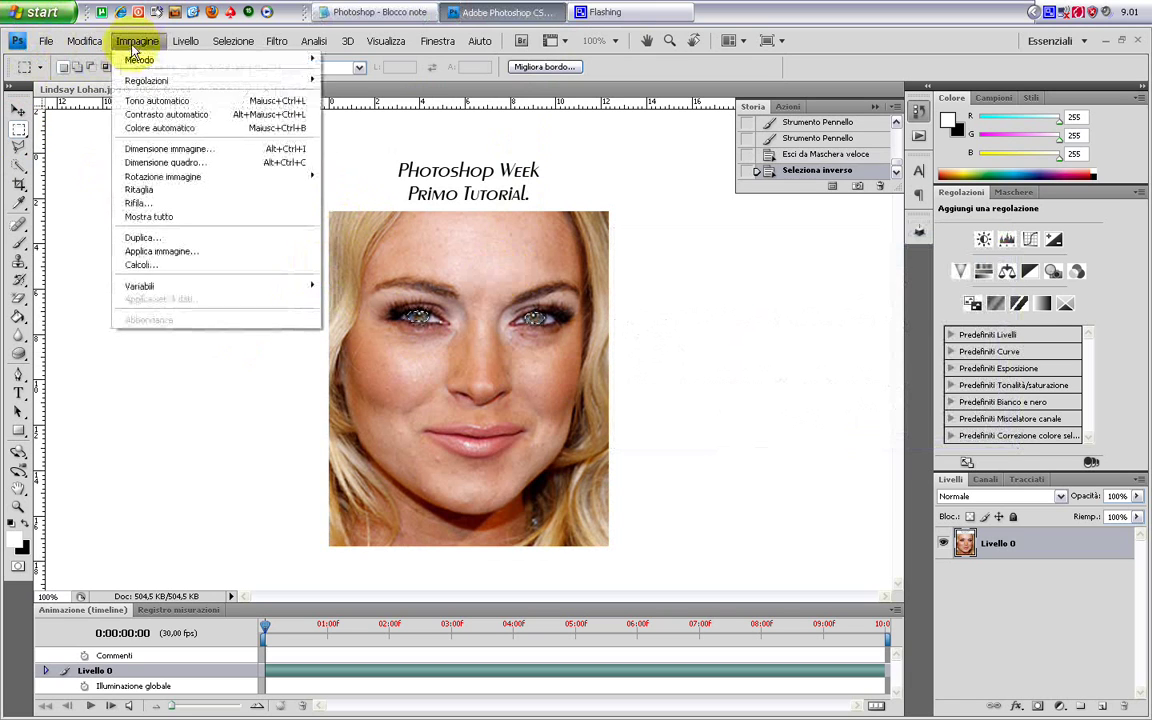
{"action": "mouse_move", "coordinate": [147, 80]}
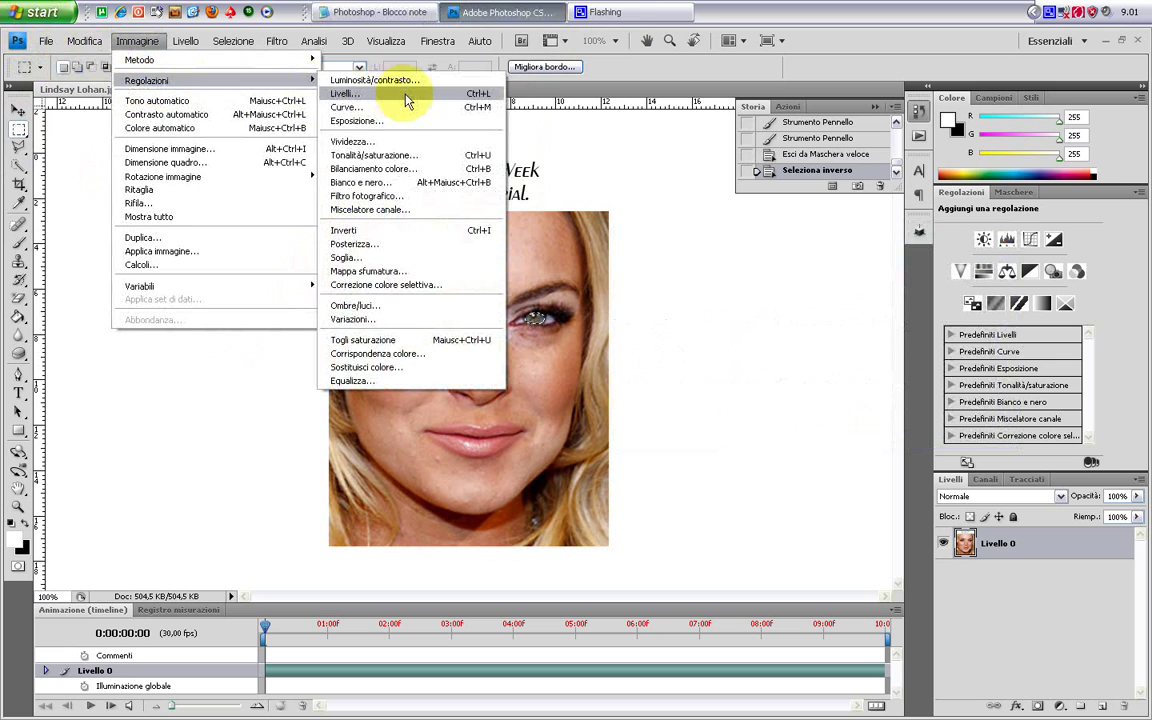
Step: Preview Color Balance, moving its dialog off the face, and check the Immagine menu path
{"action": "left_click", "coordinate": [431, 170]}
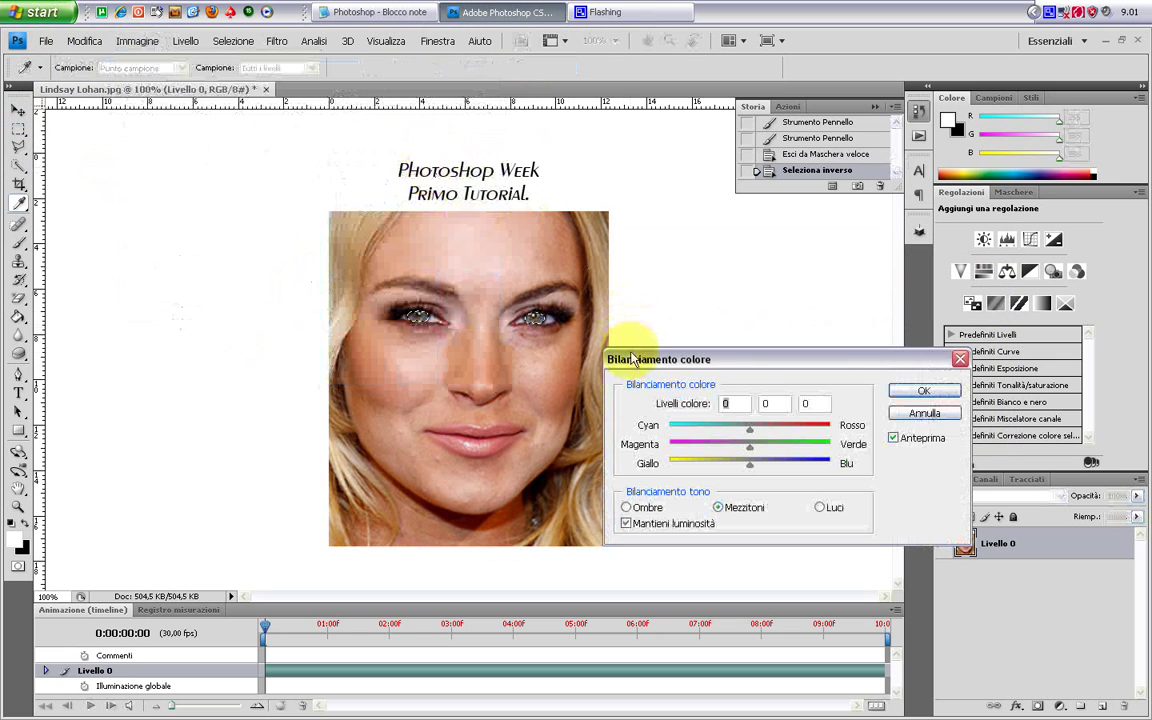
{"action": "left_click_drag", "start_coordinate": [633, 366], "coordinate": [646, 200]}
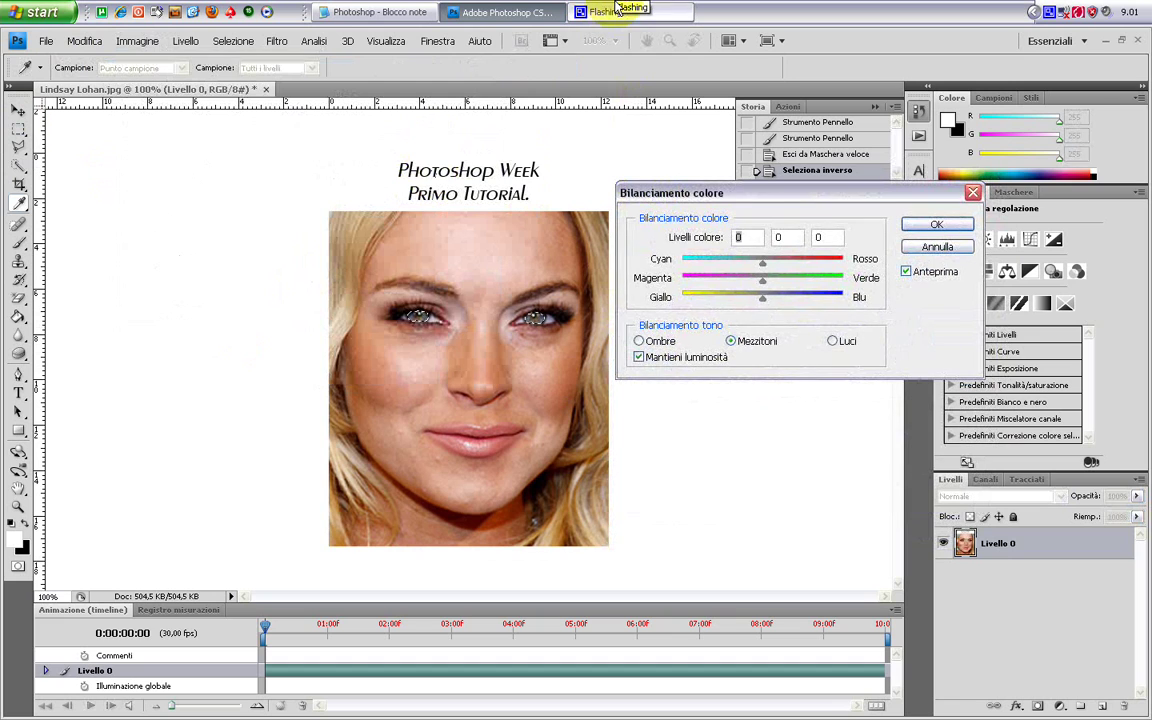
{"action": "left_click", "coordinate": [136, 41]}
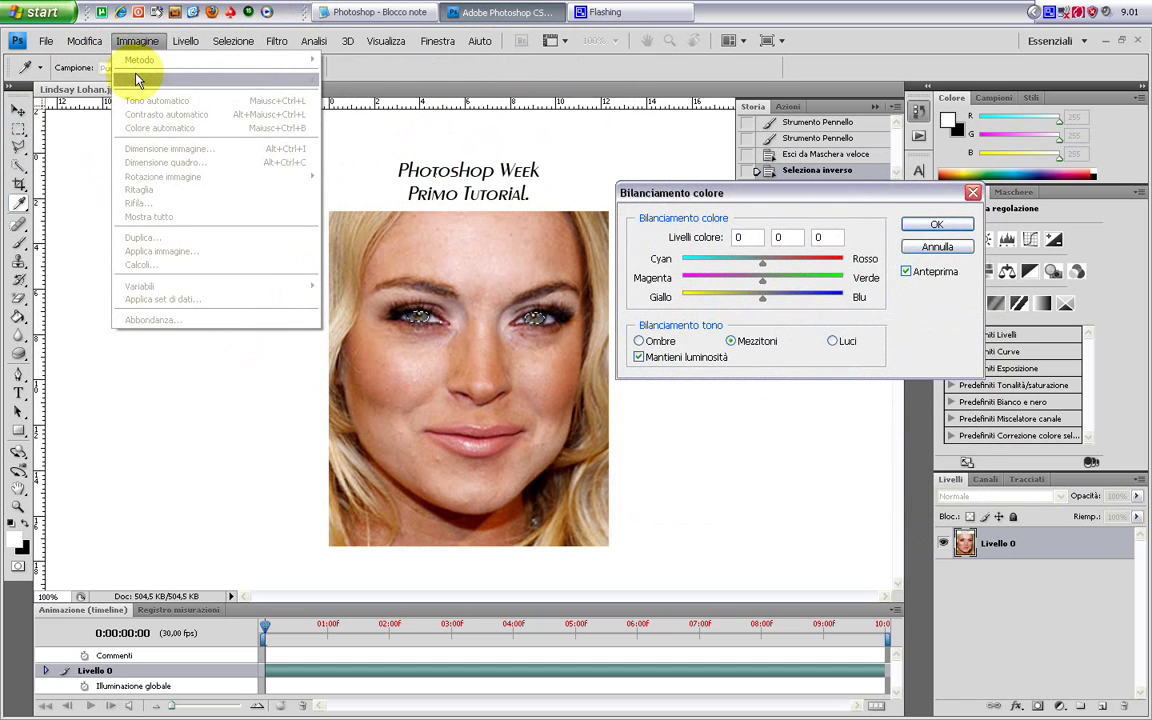
Step: Note 'ora su immagine>regolazioni>bilanciamento colore' in Notepad, then cancel Color Balance unchanged
{"action": "left_click", "coordinate": [424, 12]}
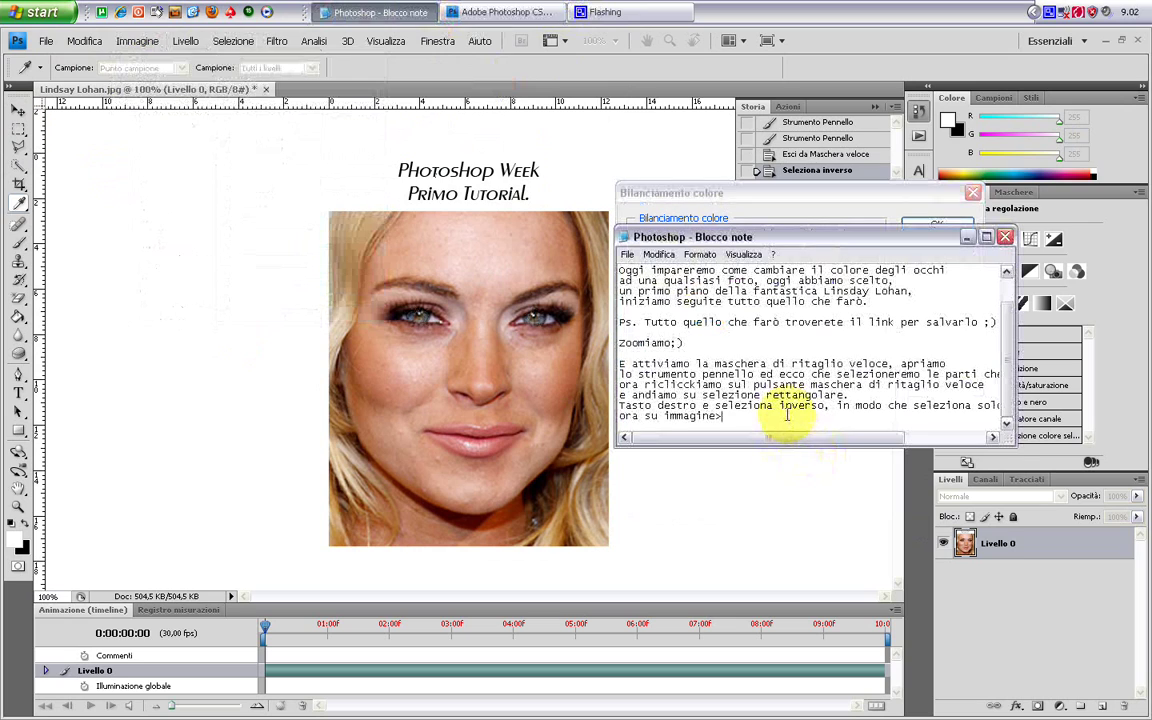
{"action": "type", "text": "regola"}
{"action": "type", "text": "land"}
{"action": "type", "text": "iam"}
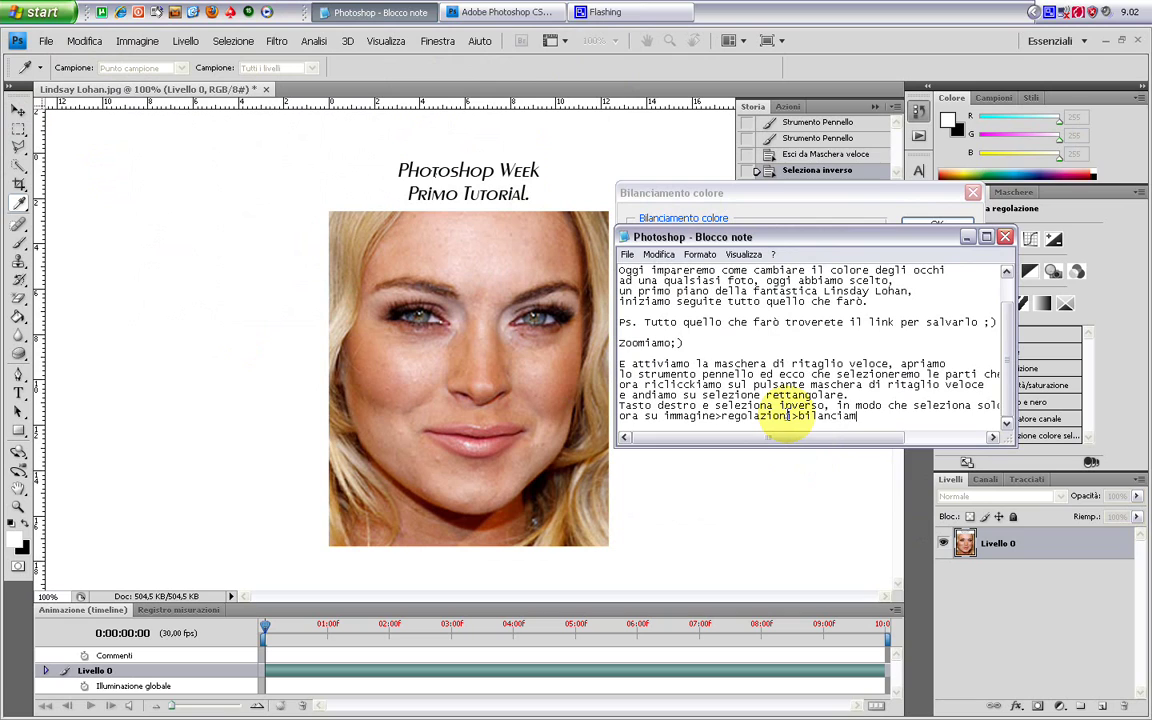
{"action": "type", "text": "nto colore."}
{"action": "left_click", "coordinate": [655, 192]}
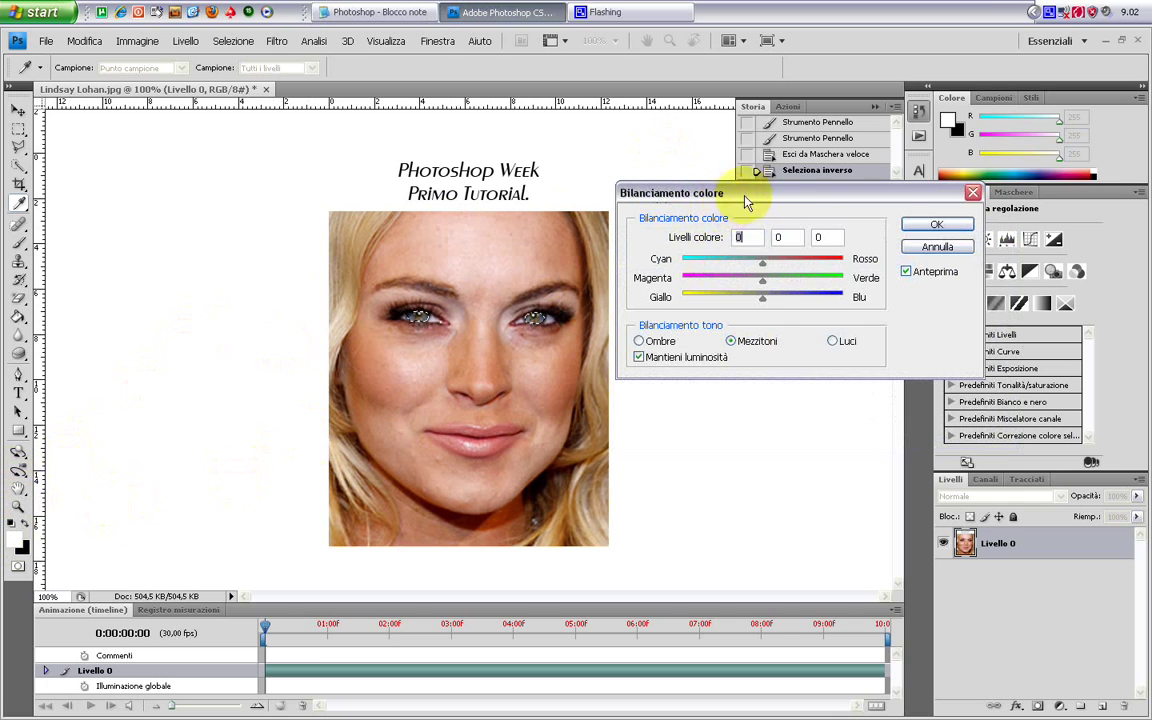
{"action": "left_click", "coordinate": [971, 193]}
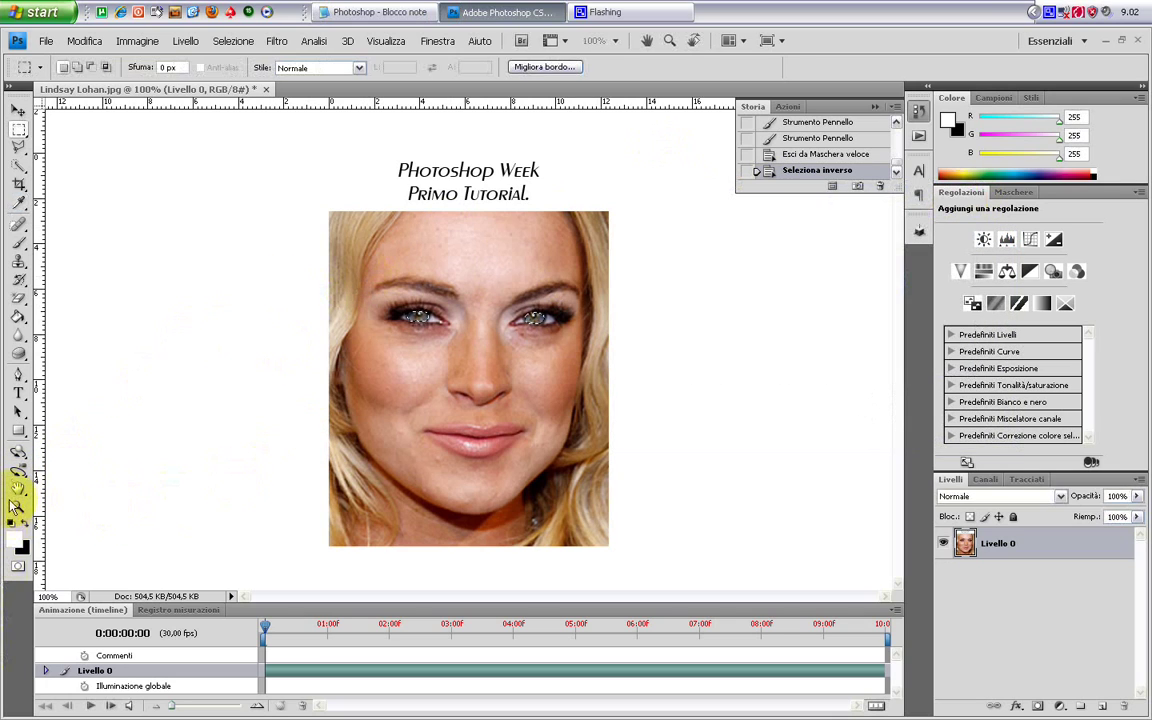
{"action": "left_click", "coordinate": [16, 507]}
Step: Zoom in to 300% around the eyes
{"action": "left_click", "coordinate": [488, 404]}
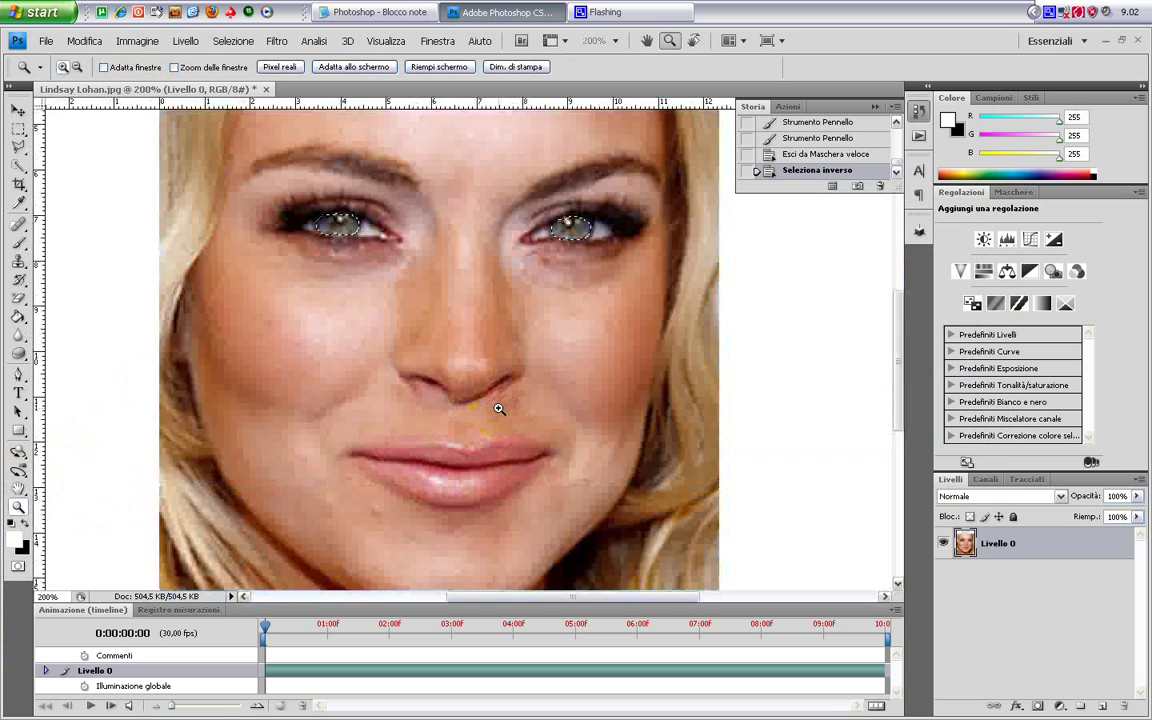
{"action": "left_click", "coordinate": [448, 357]}
{"action": "scroll", "coordinate": [398, 175], "scroll_direction": "up", "scroll_amount": 3}
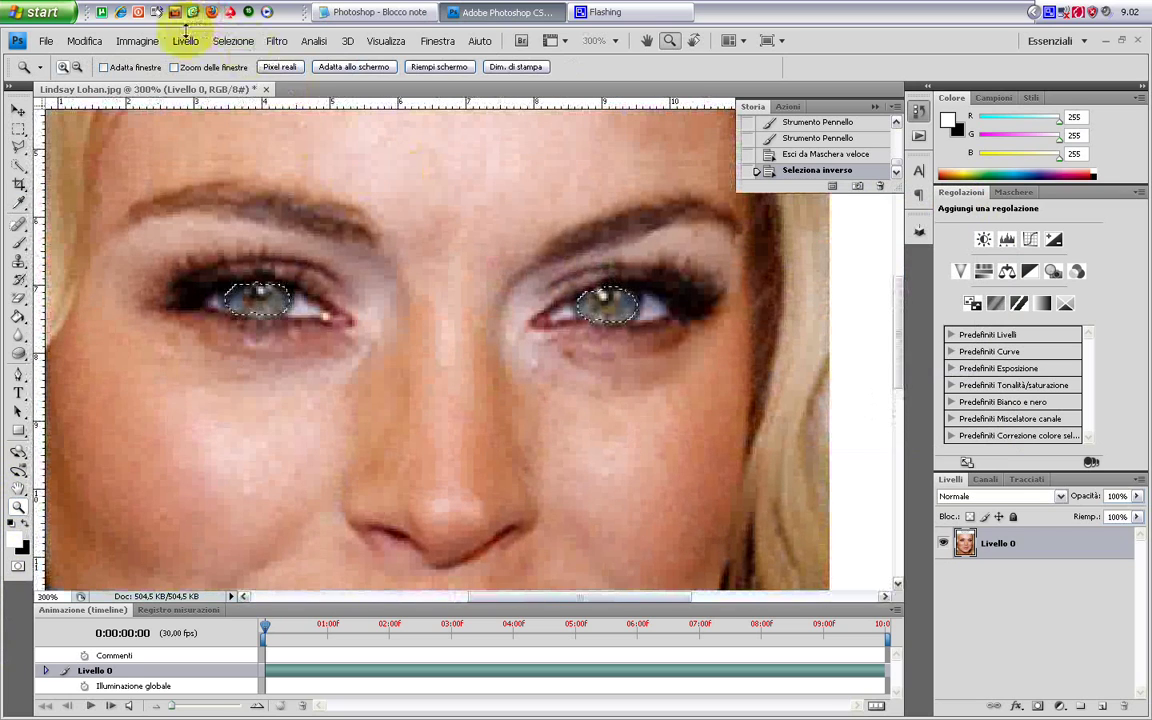
Step: Apply Color Balance to the irises: Cyan–Red +100, Magenta–Green +100, Yellow–Blue fully yellow
{"action": "left_click", "coordinate": [137, 40]}
{"action": "mouse_move", "coordinate": [147, 80]}
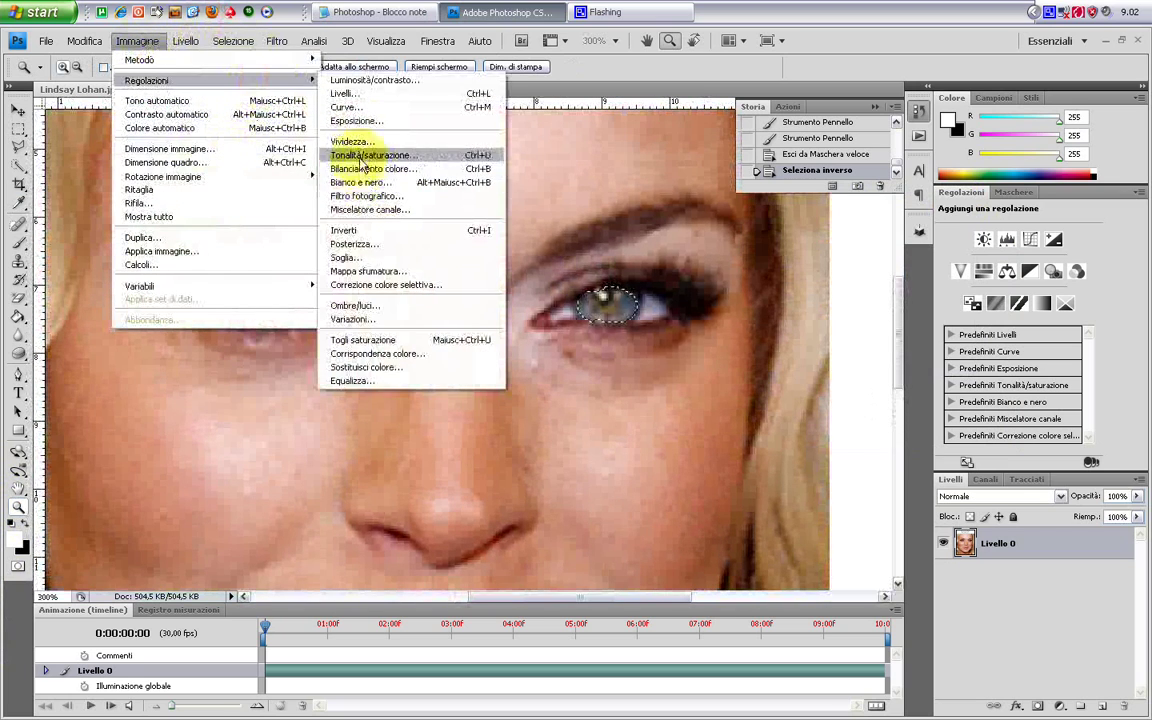
{"action": "left_click", "coordinate": [370, 168]}
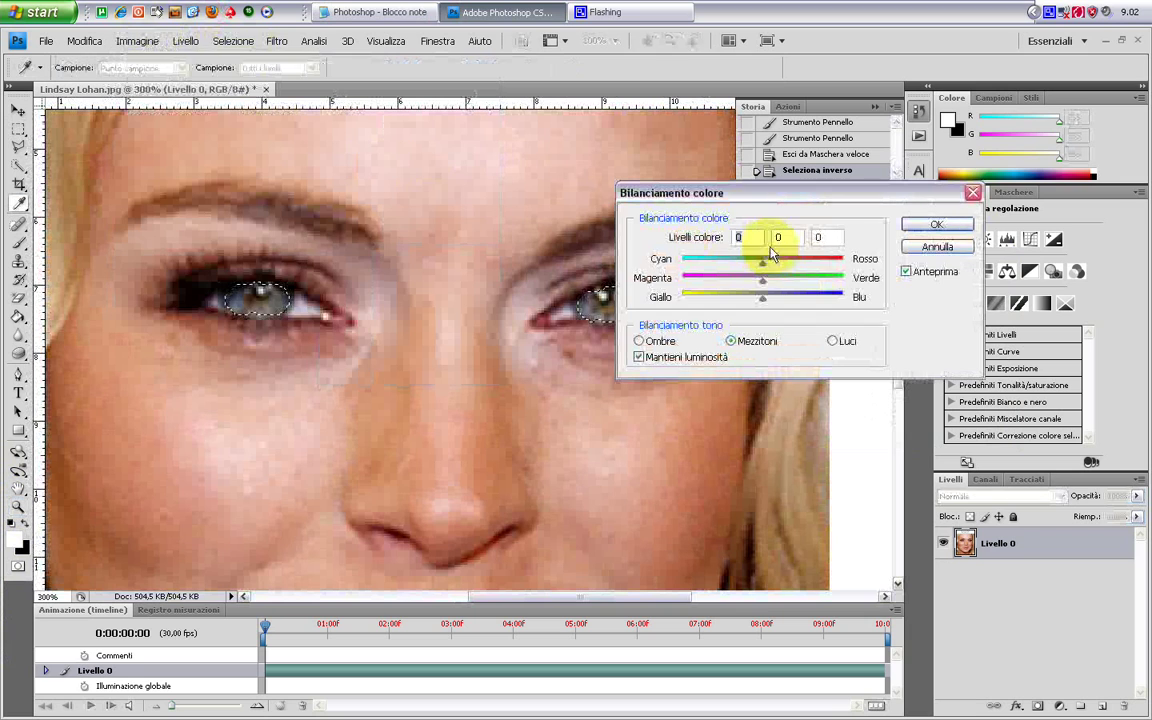
{"action": "left_click_drag", "start_coordinate": [743, 197], "coordinate": [388, 385]}
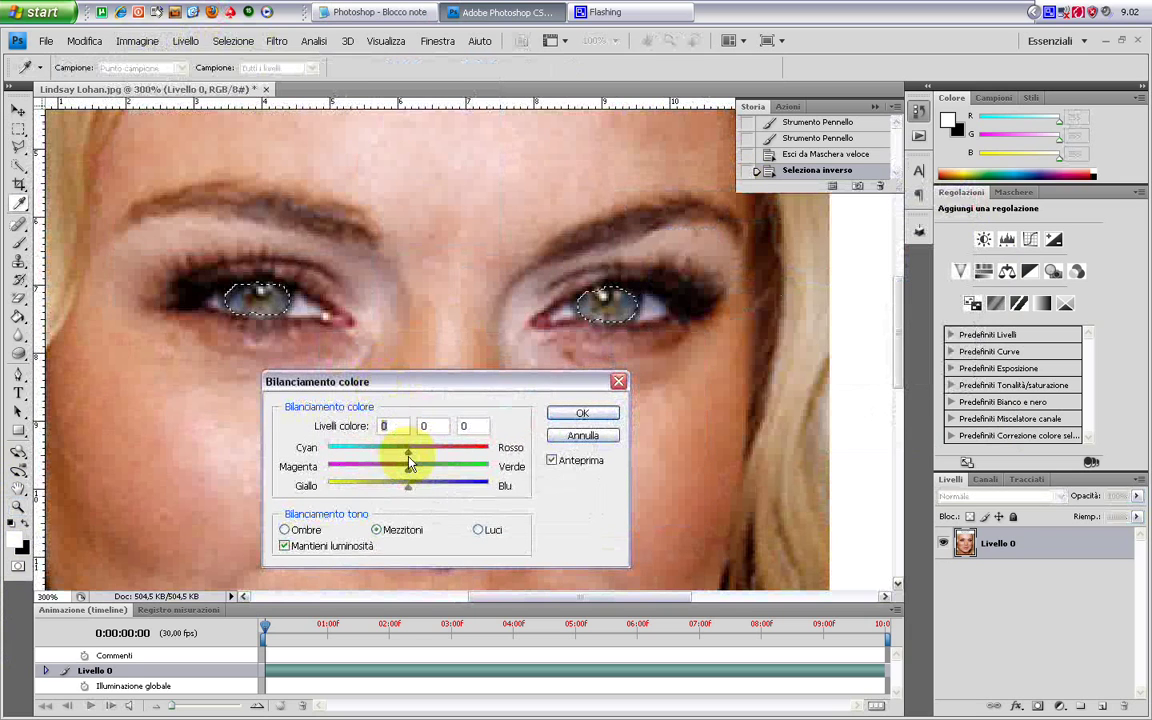
{"action": "left_click_drag", "start_coordinate": [408, 455], "coordinate": [495, 457]}
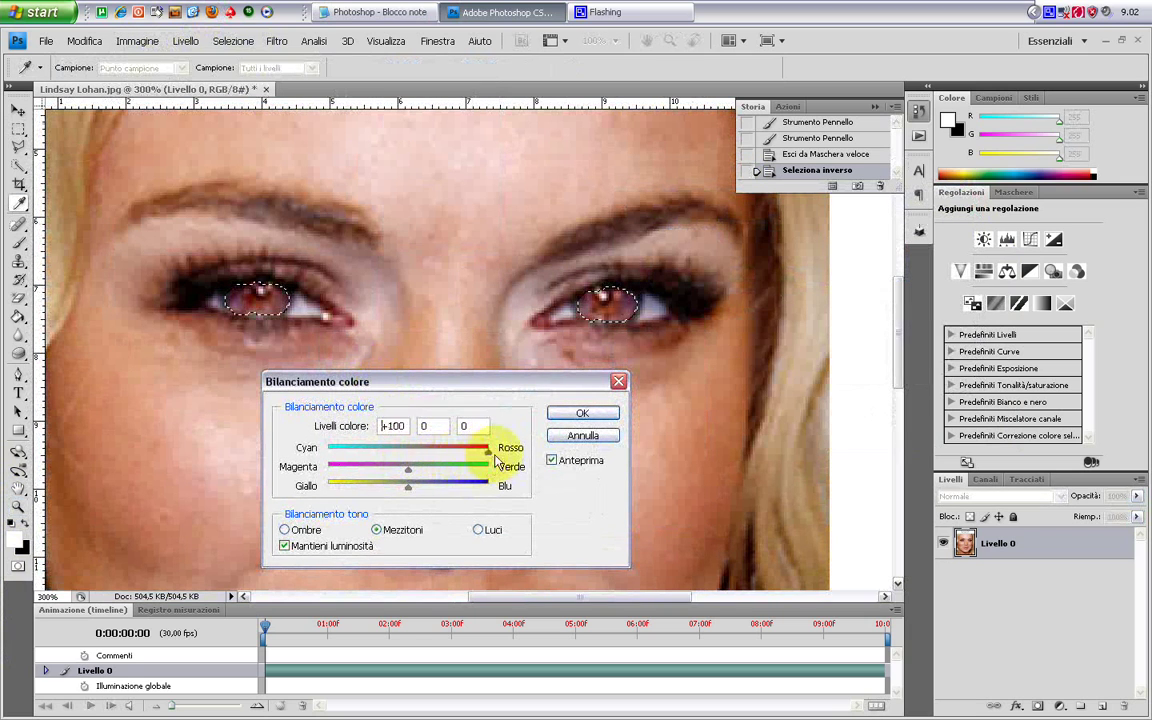
{"action": "left_click_drag", "start_coordinate": [408, 468], "coordinate": [497, 469]}
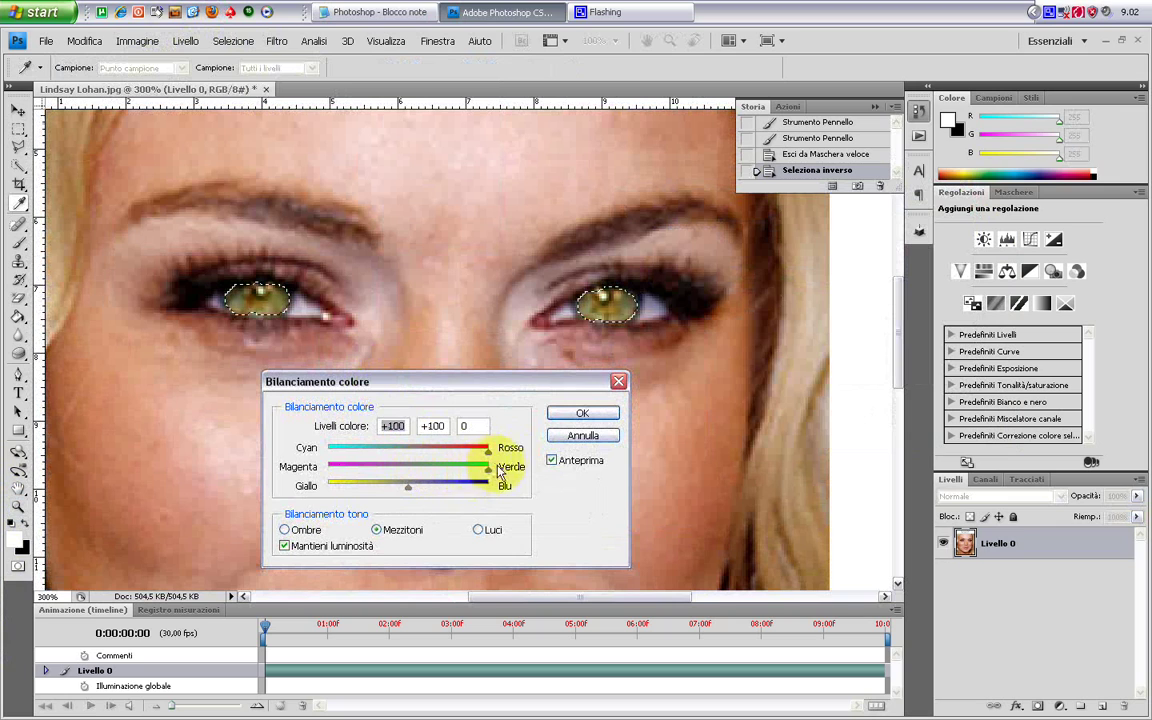
{"action": "left_click", "coordinate": [497, 469]}
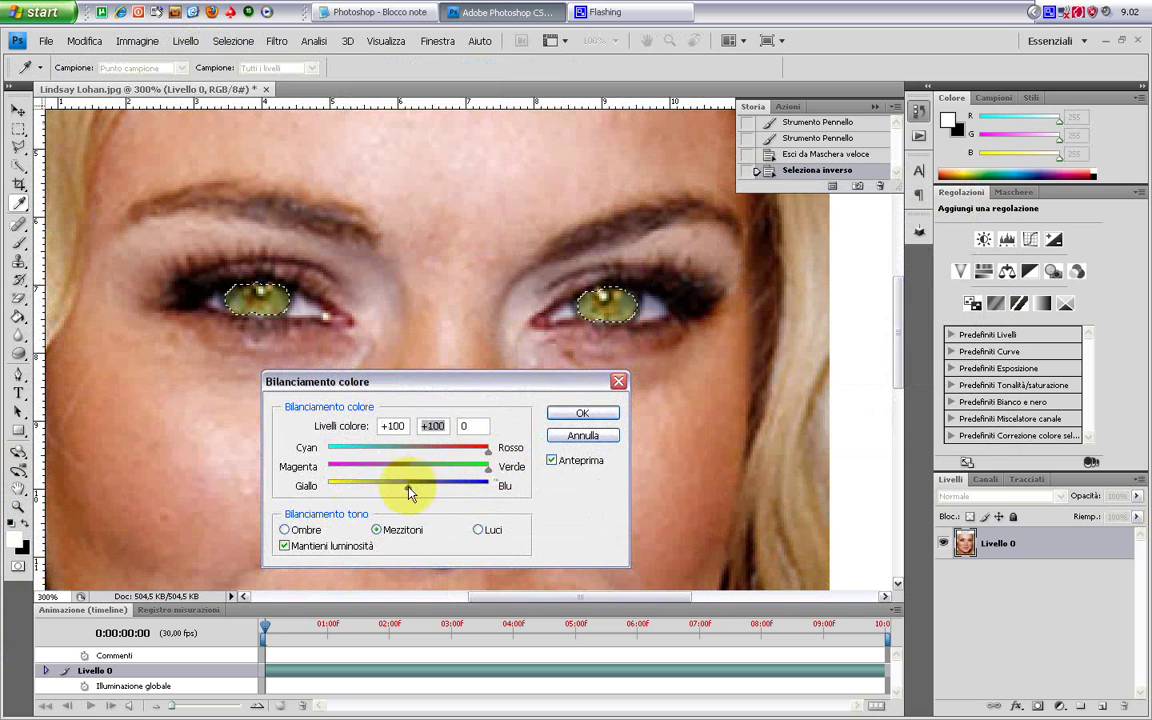
{"action": "mouse_move", "coordinate": [406, 489]}
{"action": "left_mouse_down"}
{"action": "mouse_move", "coordinate": [512, 494]}
{"action": "mouse_move", "coordinate": [20, 437]}
{"action": "left_mouse_up"}
{"action": "left_click", "coordinate": [563, 416]}
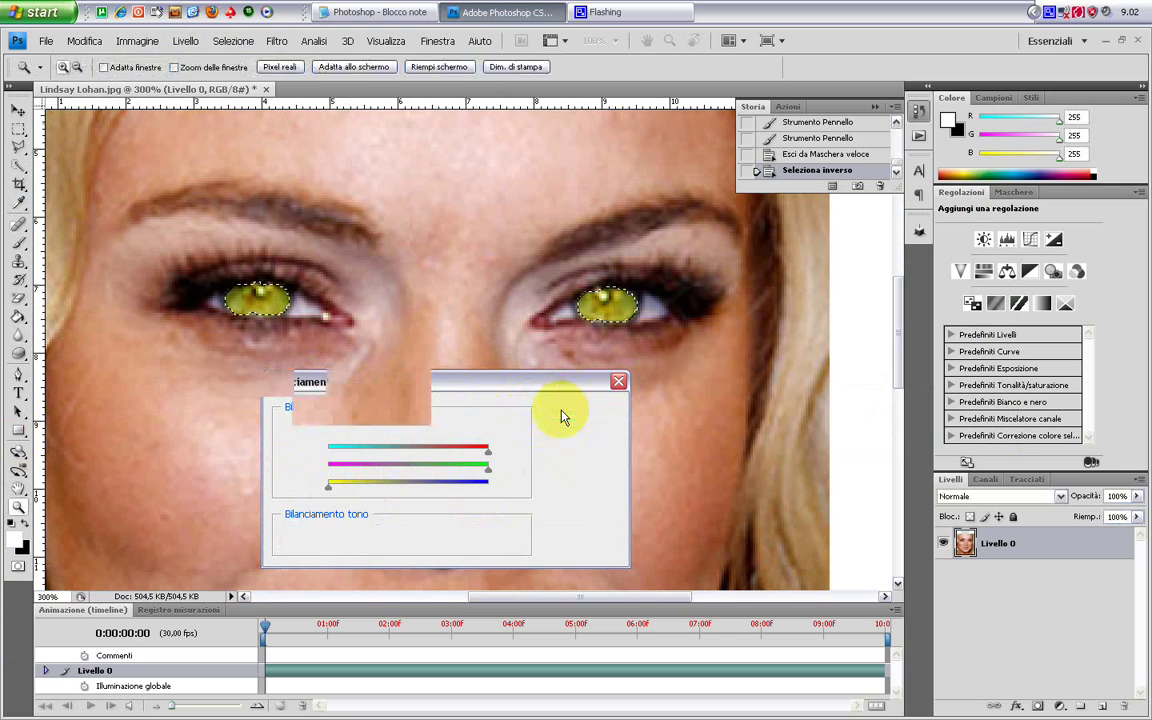
Step: Deselect the eyes, zoom out to 66.7%, then back in to 100% on the portrait
{"action": "left_click", "coordinate": [19, 129]}
{"action": "left_click", "coordinate": [134, 154]}
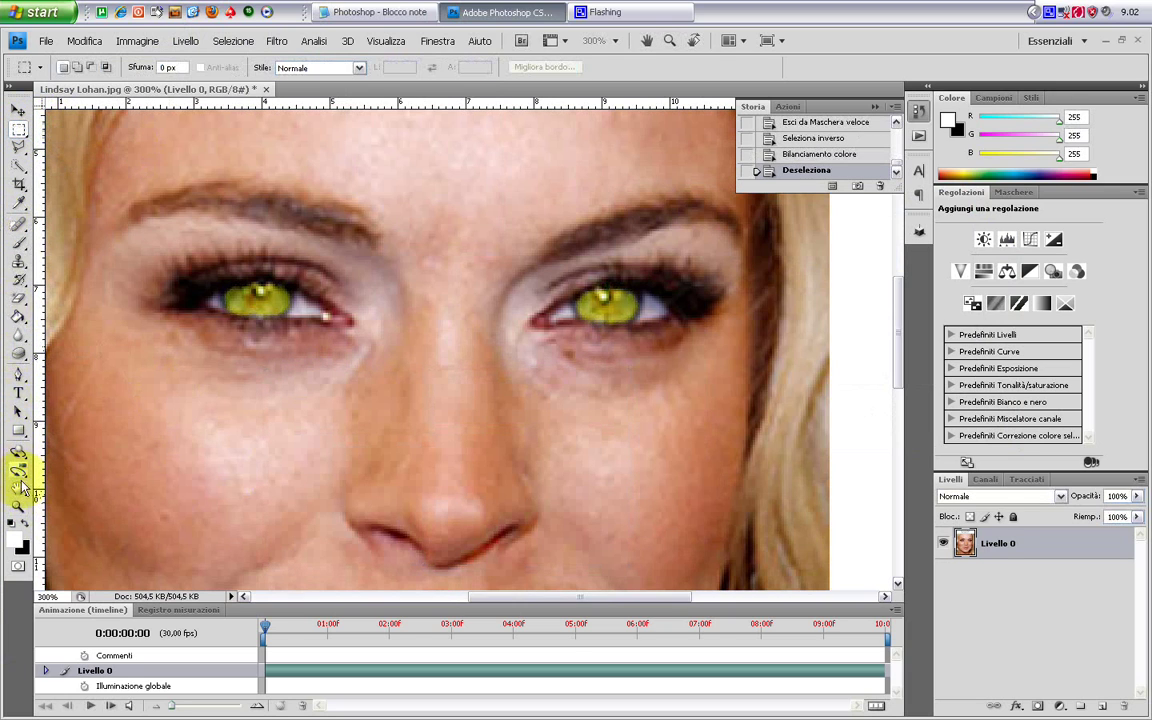
{"action": "left_click", "coordinate": [18, 505]}
{"action": "left_click", "coordinate": [267, 488], "text": "alt"}
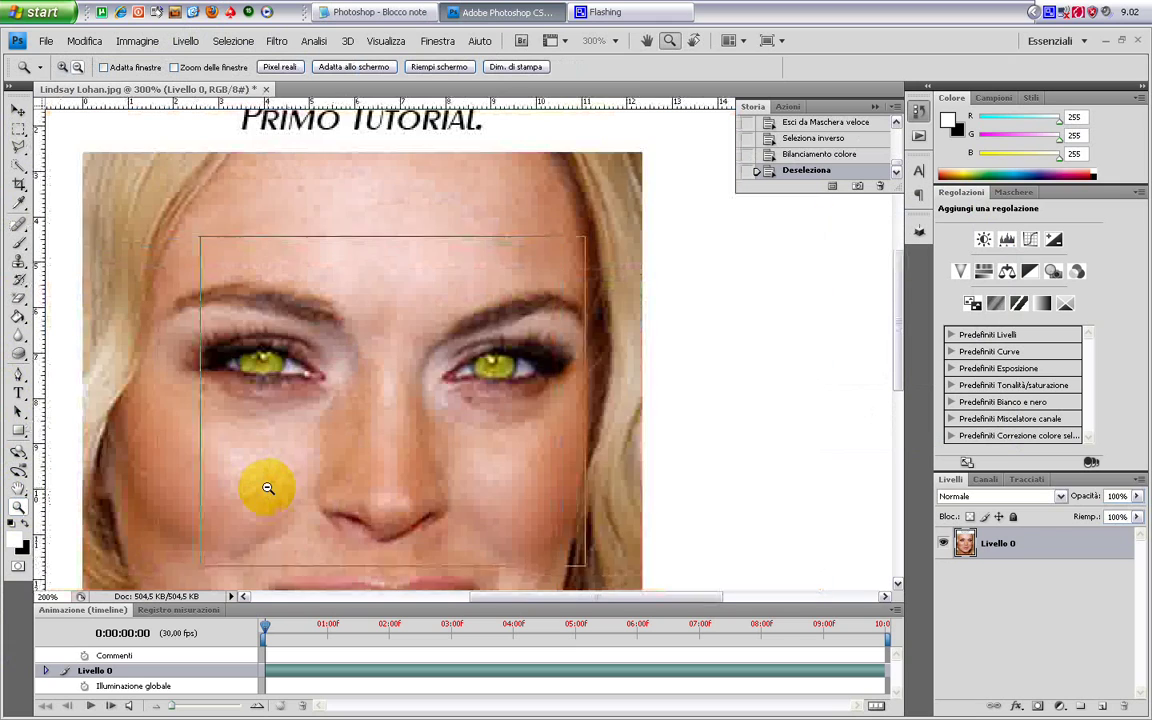
{"action": "left_click", "coordinate": [267, 488], "text": "alt"}
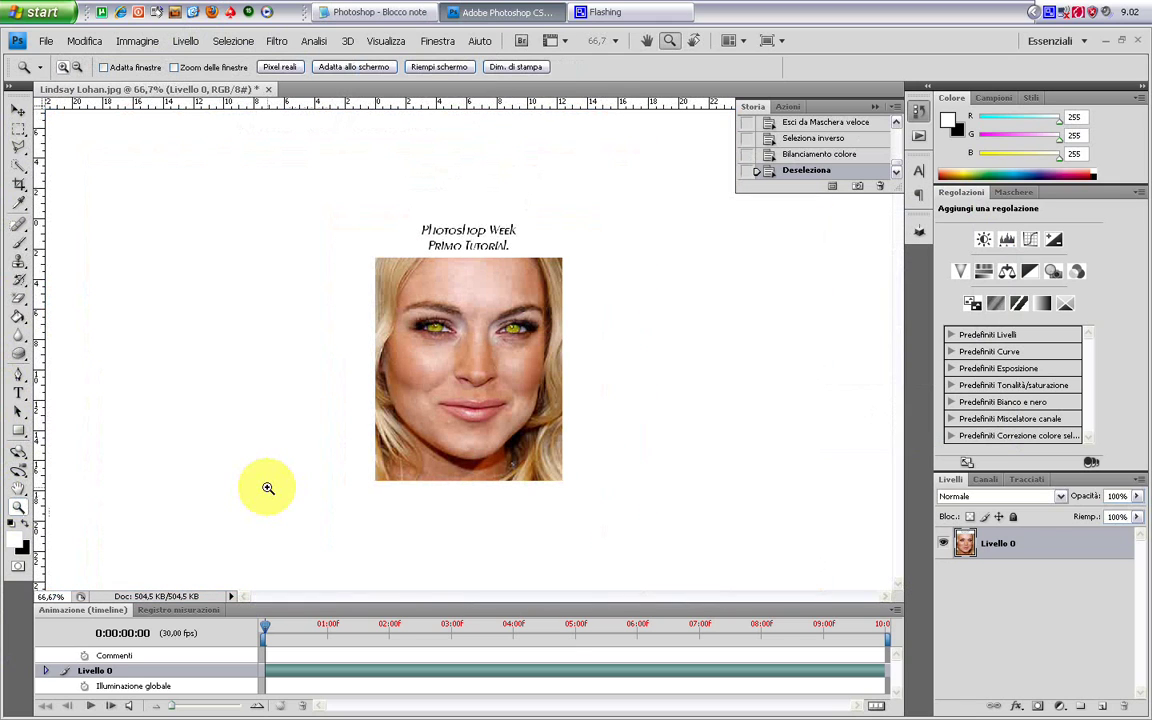
{"action": "left_click", "coordinate": [474, 318]}
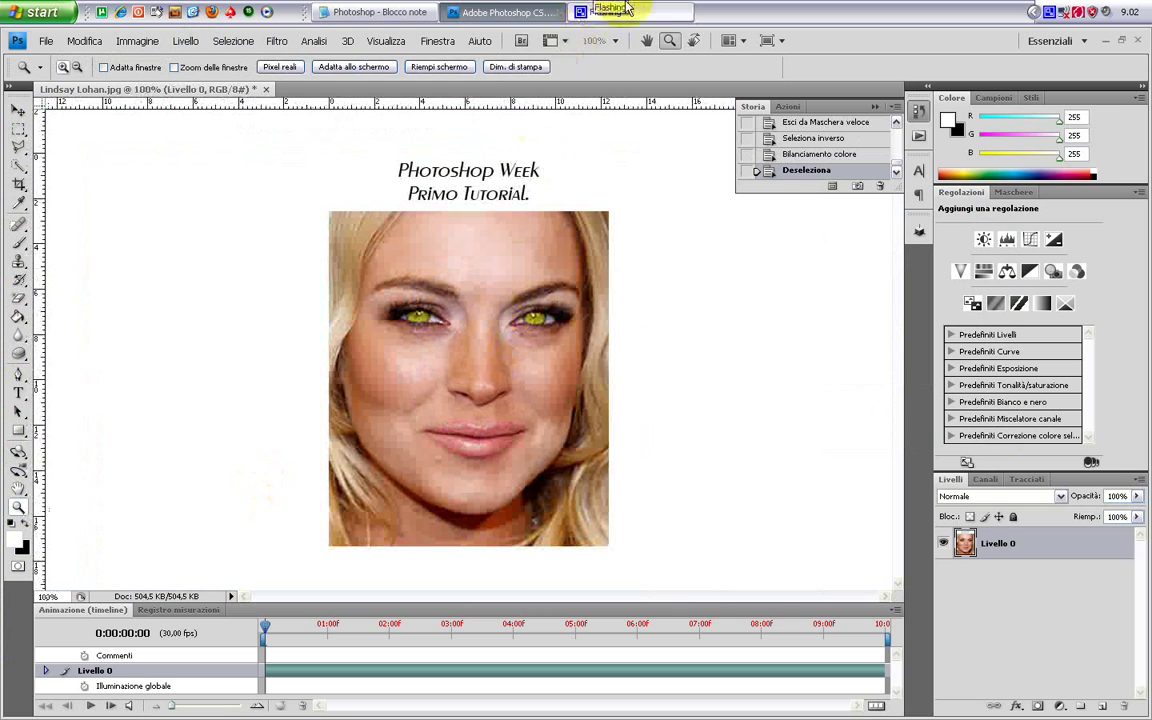
Step: Add 'Ed ecco che abbiamo cambiiato colore agli occhi.' to the notes and begin the author's sign-off
{"action": "left_click", "coordinate": [419, 12]}
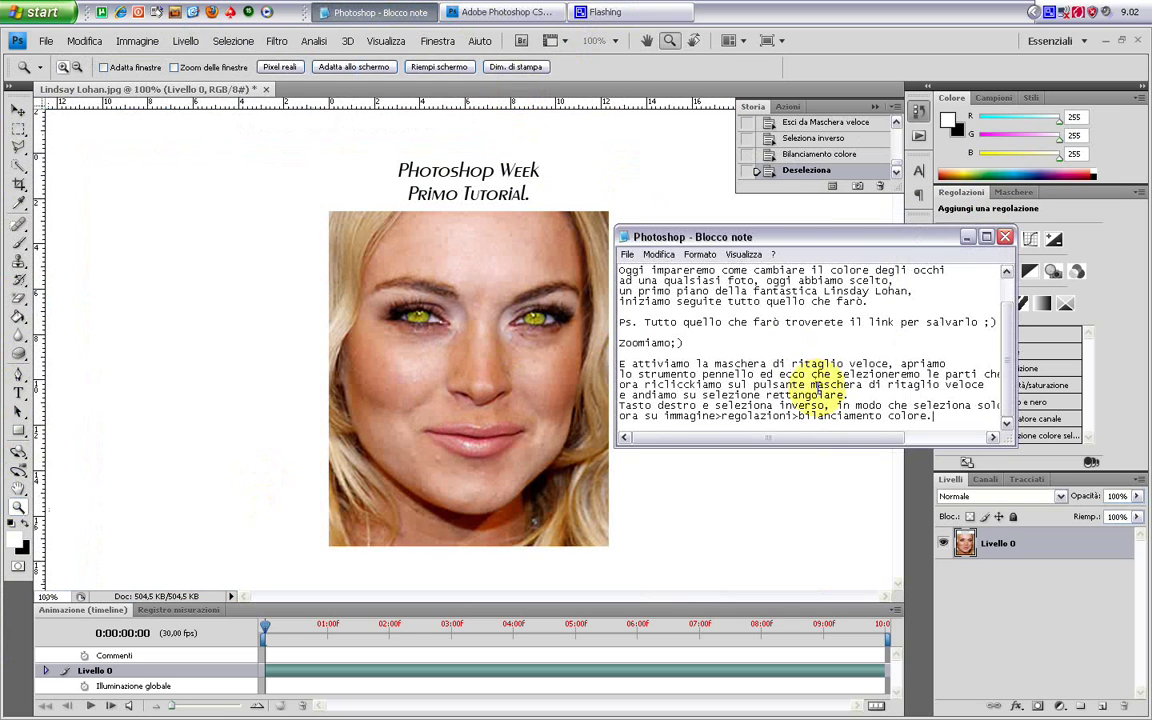
{"action": "key", "text": "Return"}
{"action": "key", "text": "Return"}
{"action": "type", "text": "Ed e"}
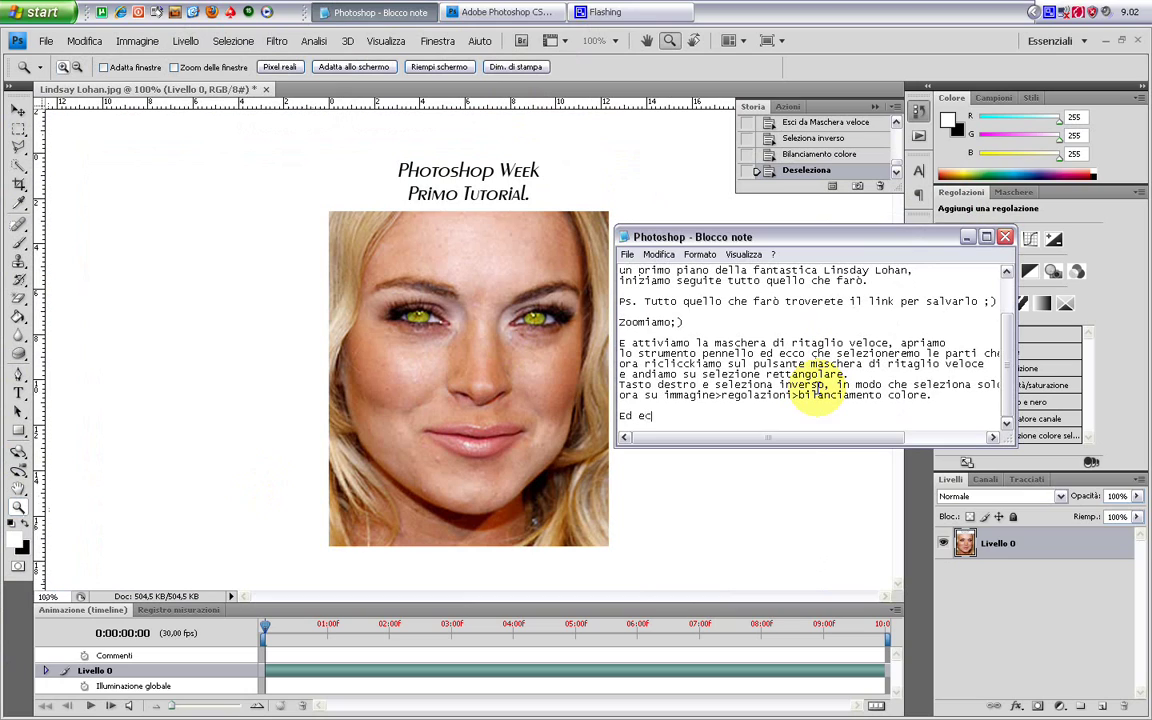
{"action": "type", "text": "co che abb"}
{"action": "type", "text": "iamo c"}
{"action": "type", "text": "ambii"}
{"action": "type", "text": "ato col"}
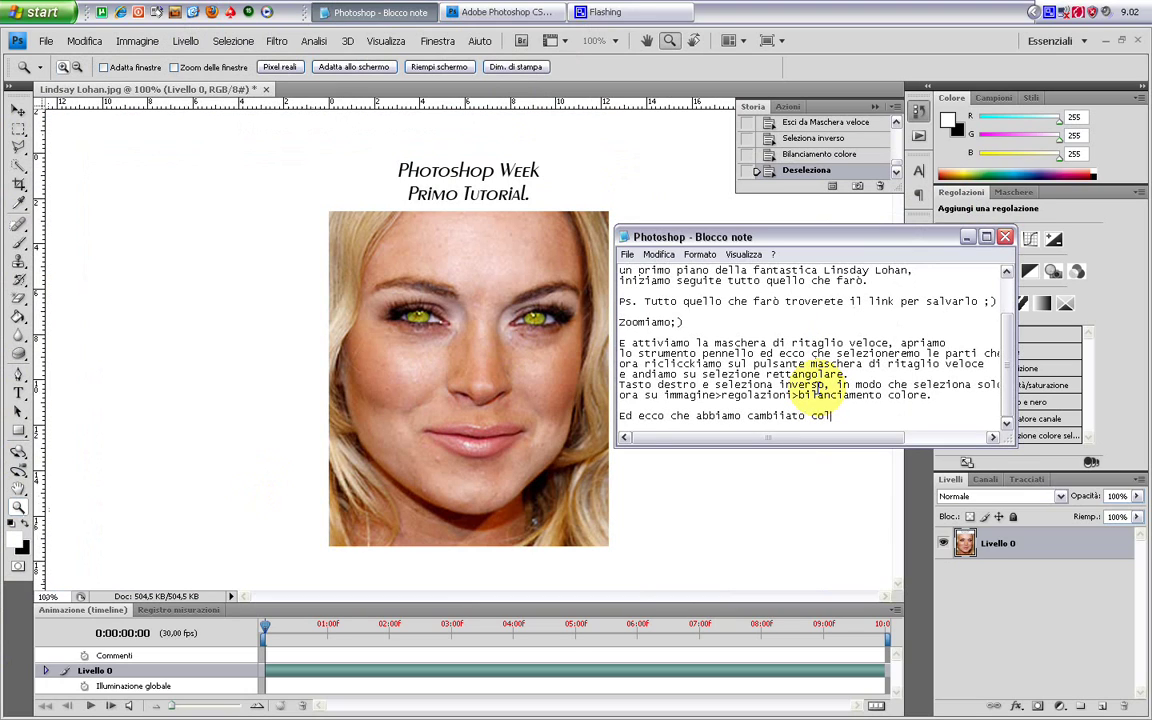
{"action": "type", "text": "ore agli occhi"}
{"action": "type", "text": "."}
{"action": "key", "text": "Return"}
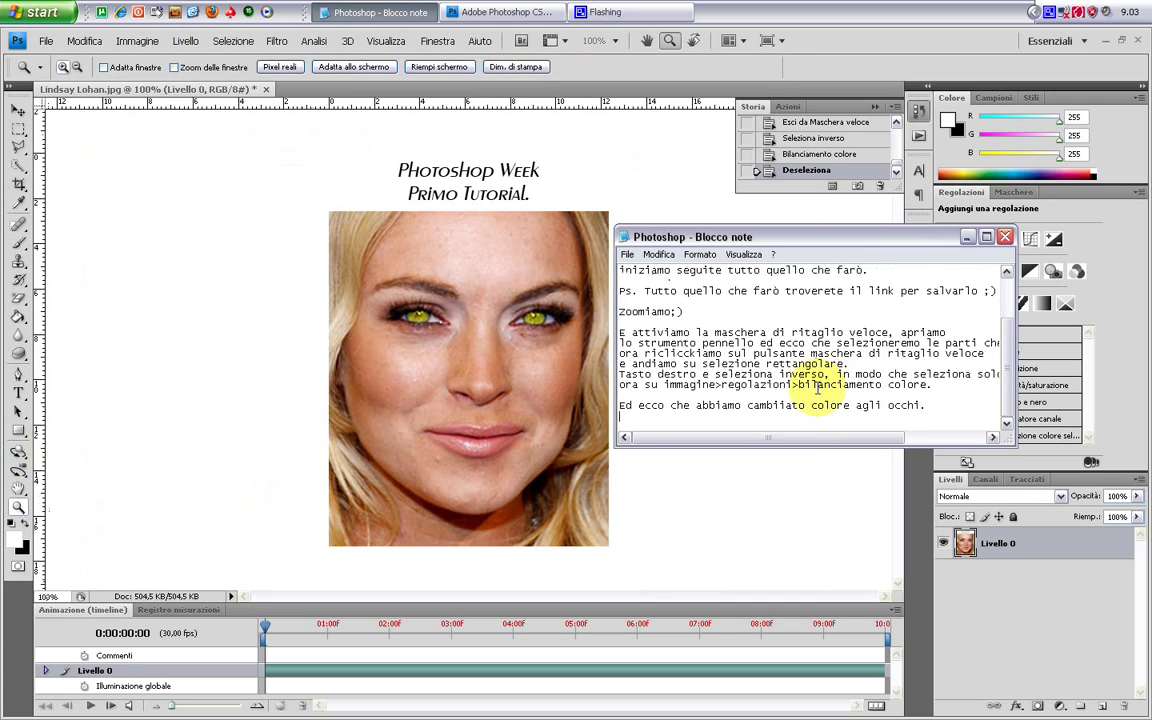
{"action": "key", "text": "Return"}
{"action": "type", "text": "Ciao d"}
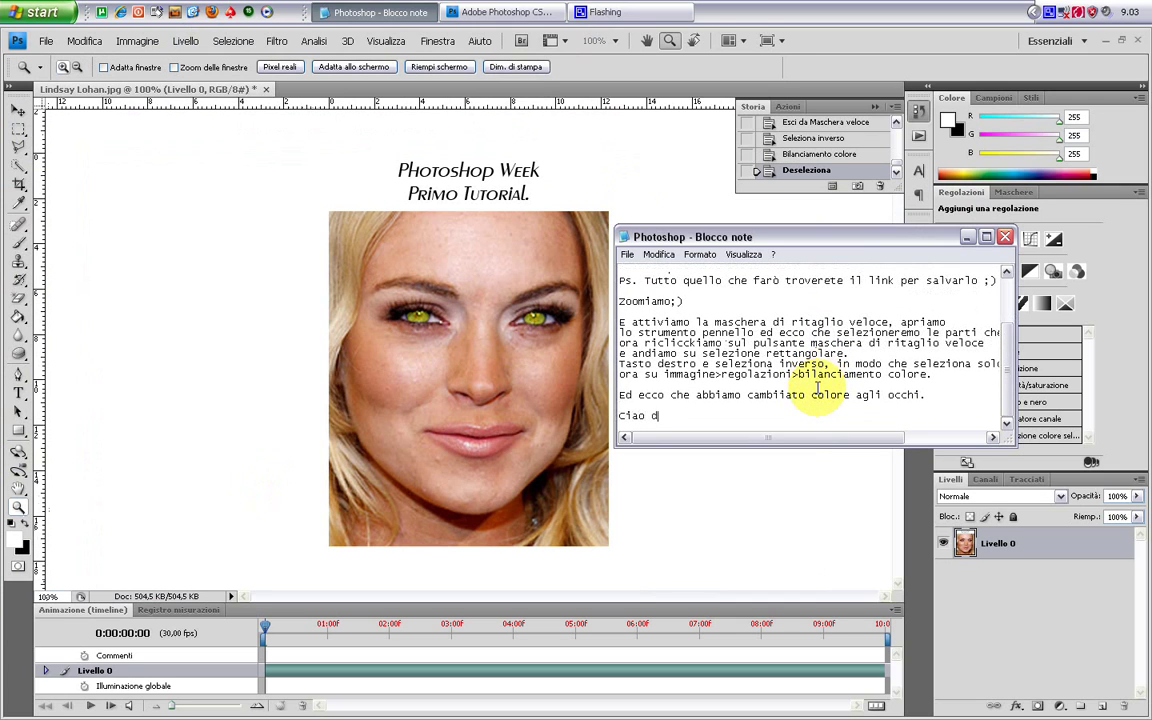
{"action": "type", "text": "a darklordhac"}
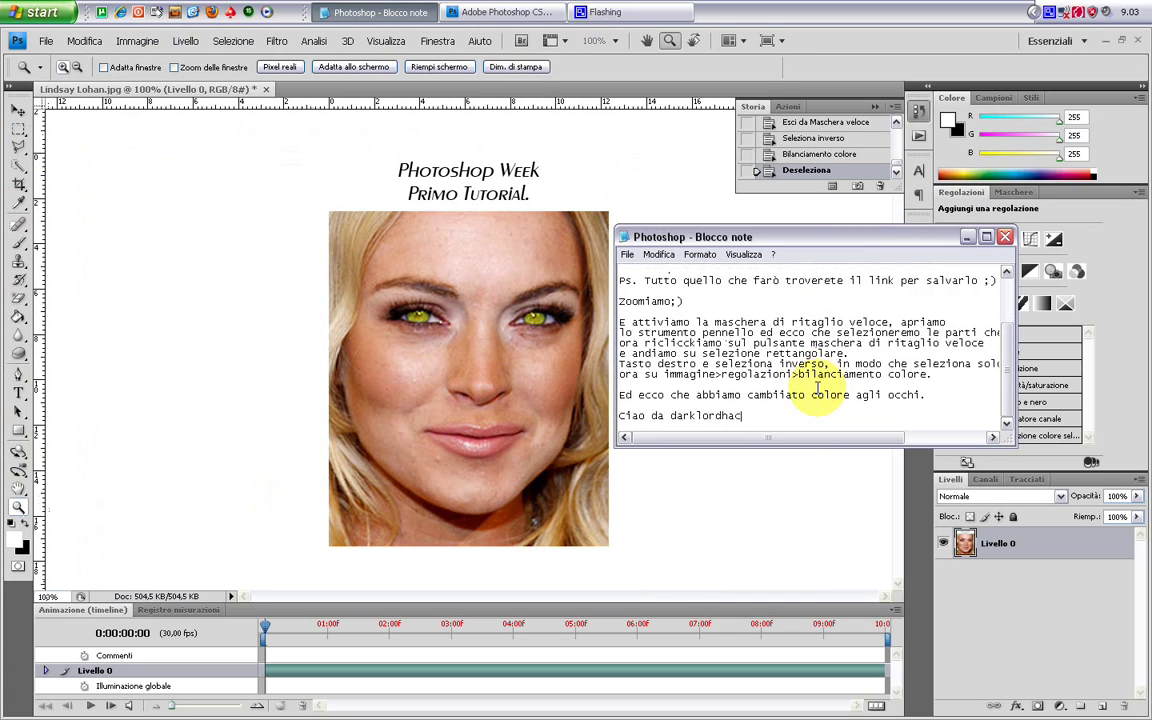